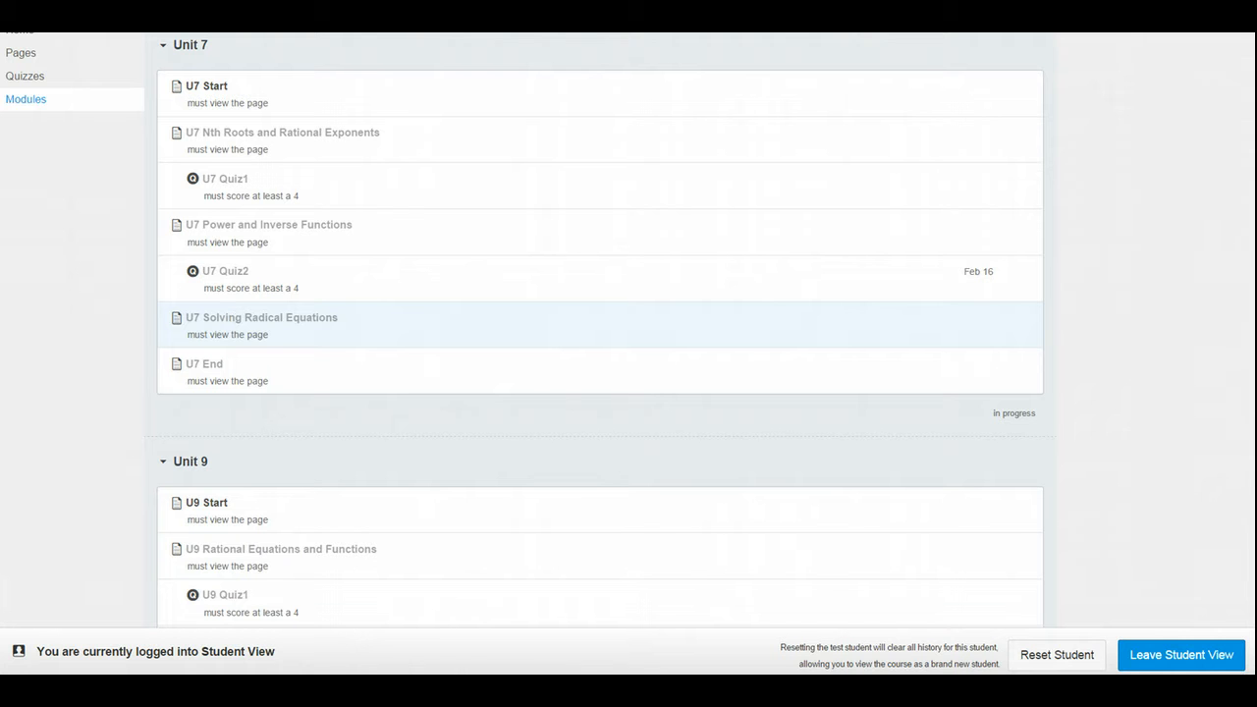
Open the U7 Start page in Unit 7 and advance through U7 Nth Roots and Rational Exponents to U7 Quiz1.
click(219, 90)
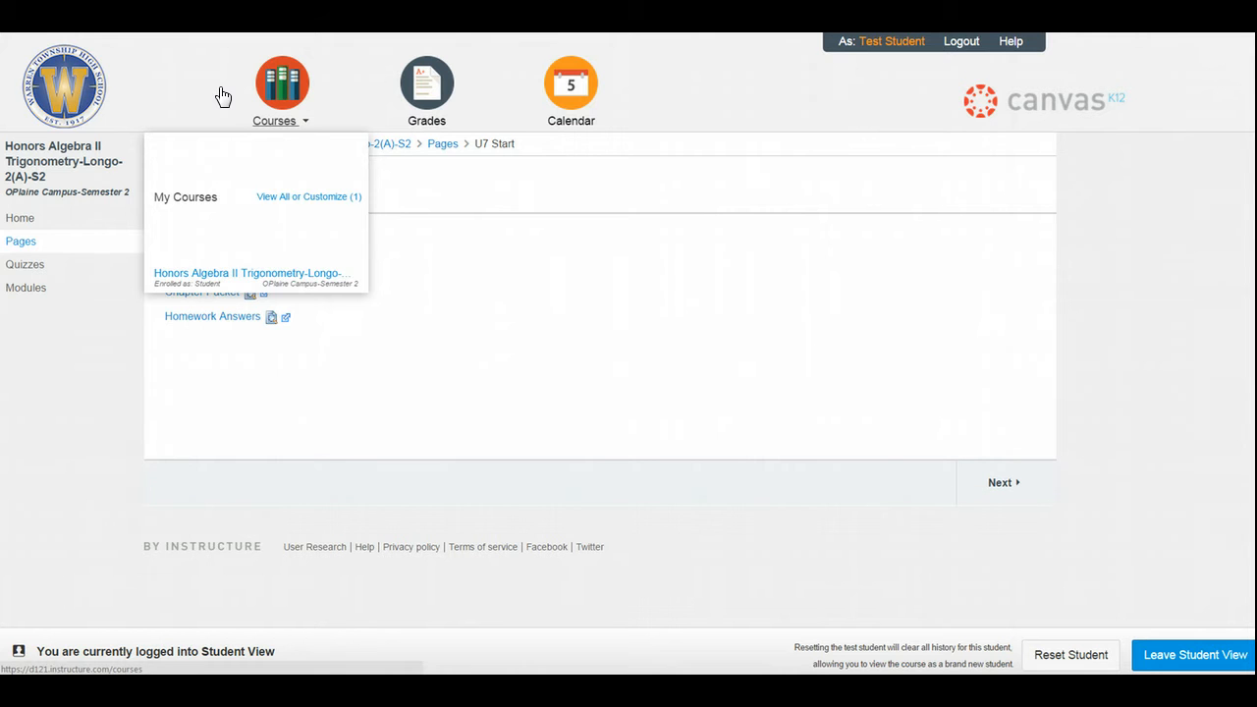
click(345, 314)
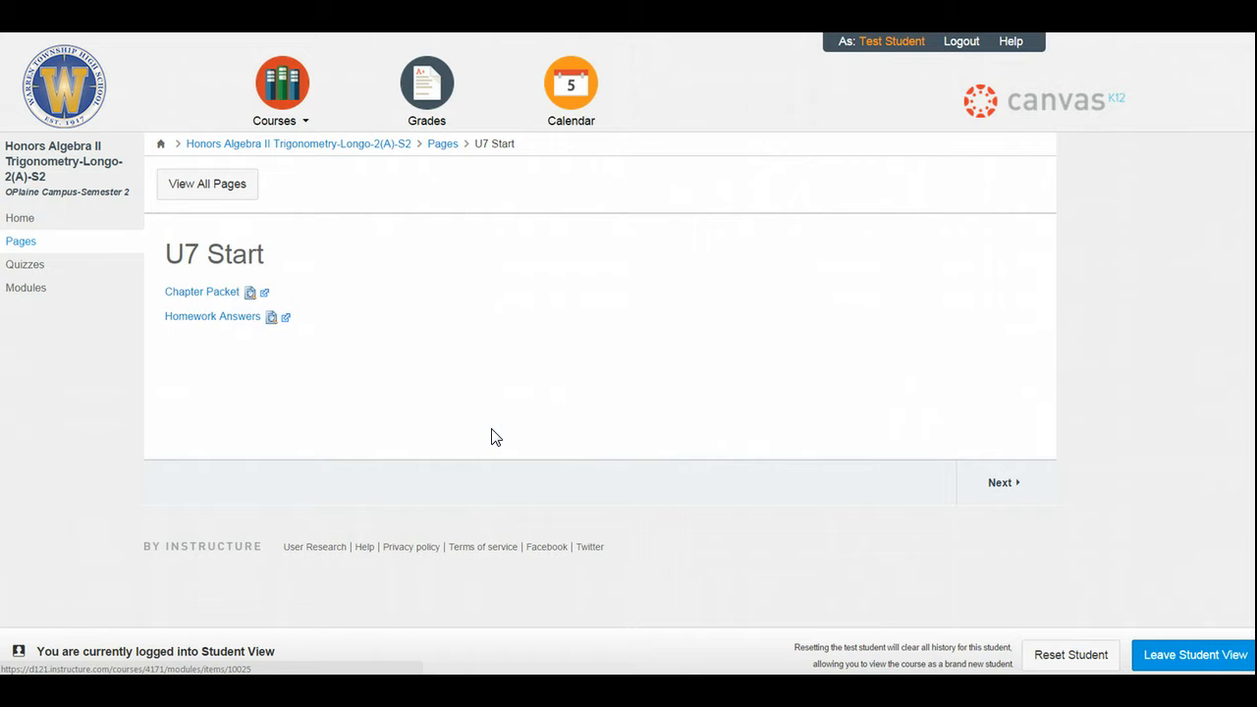
click(1000, 486)
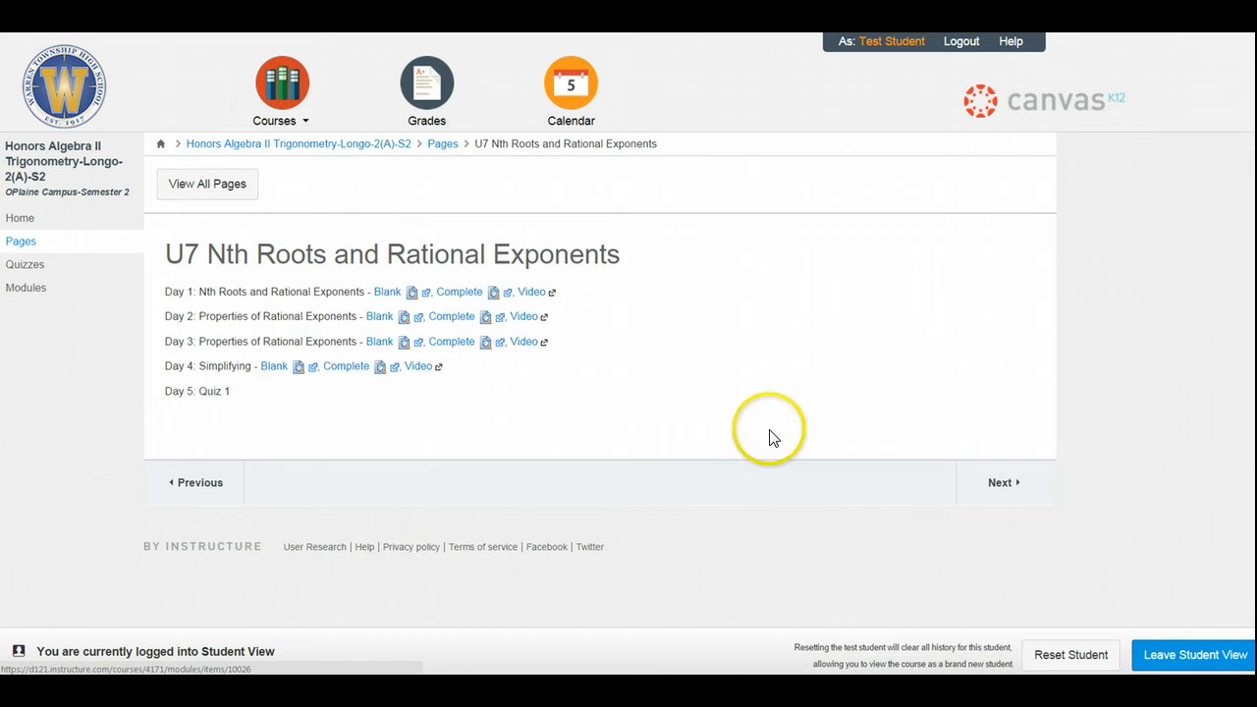
click(1010, 486)
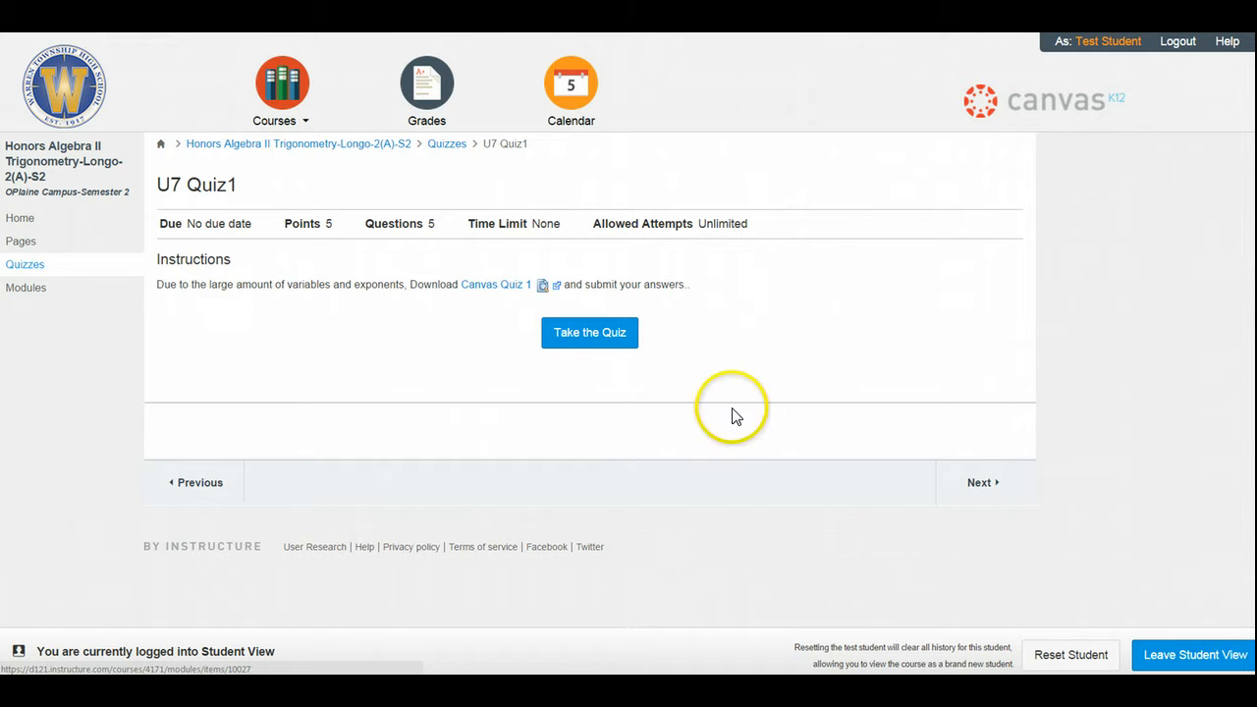
Take U7 Quiz1 as the test student and submit it with all questions left unanswered.
click(600, 336)
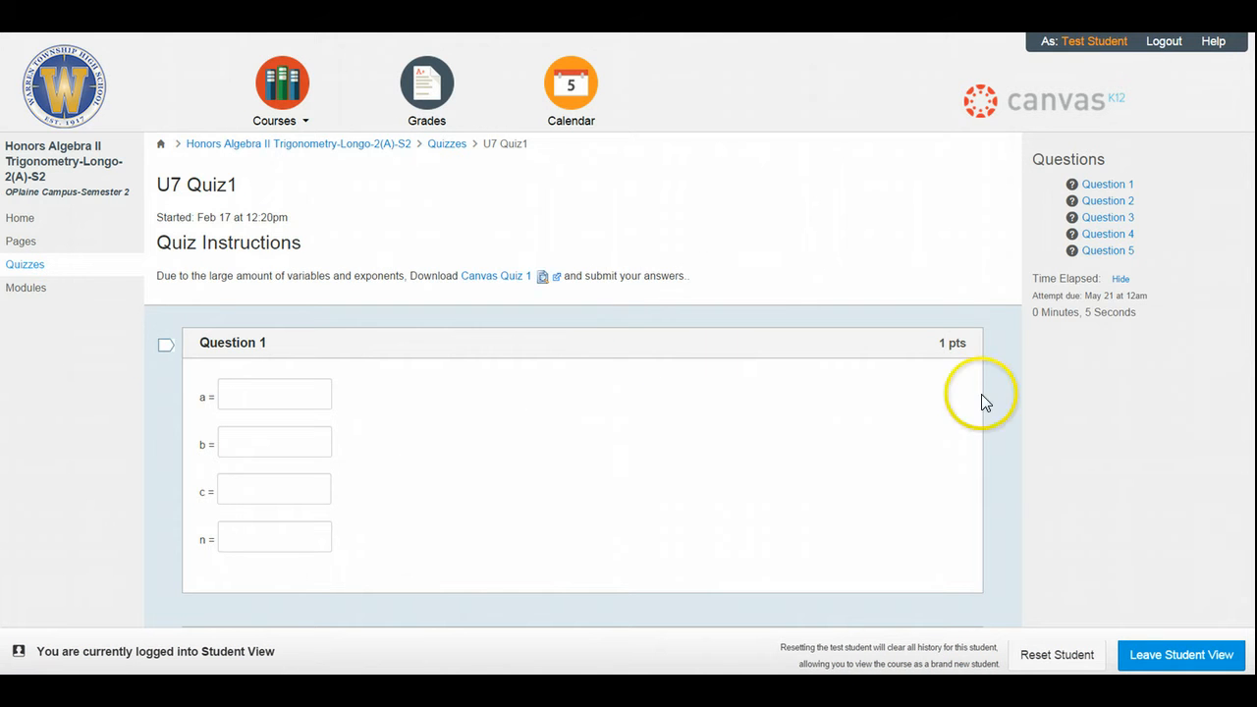
scroll(583, 393, down, 10)
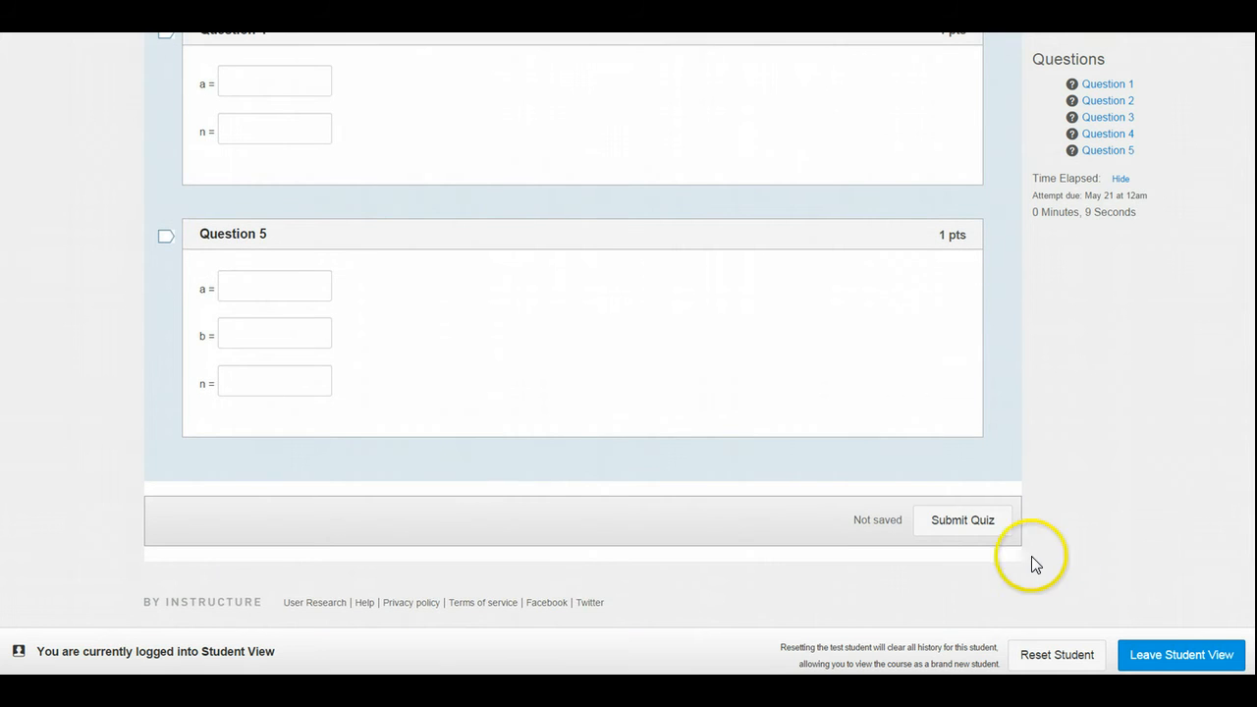
click(993, 521)
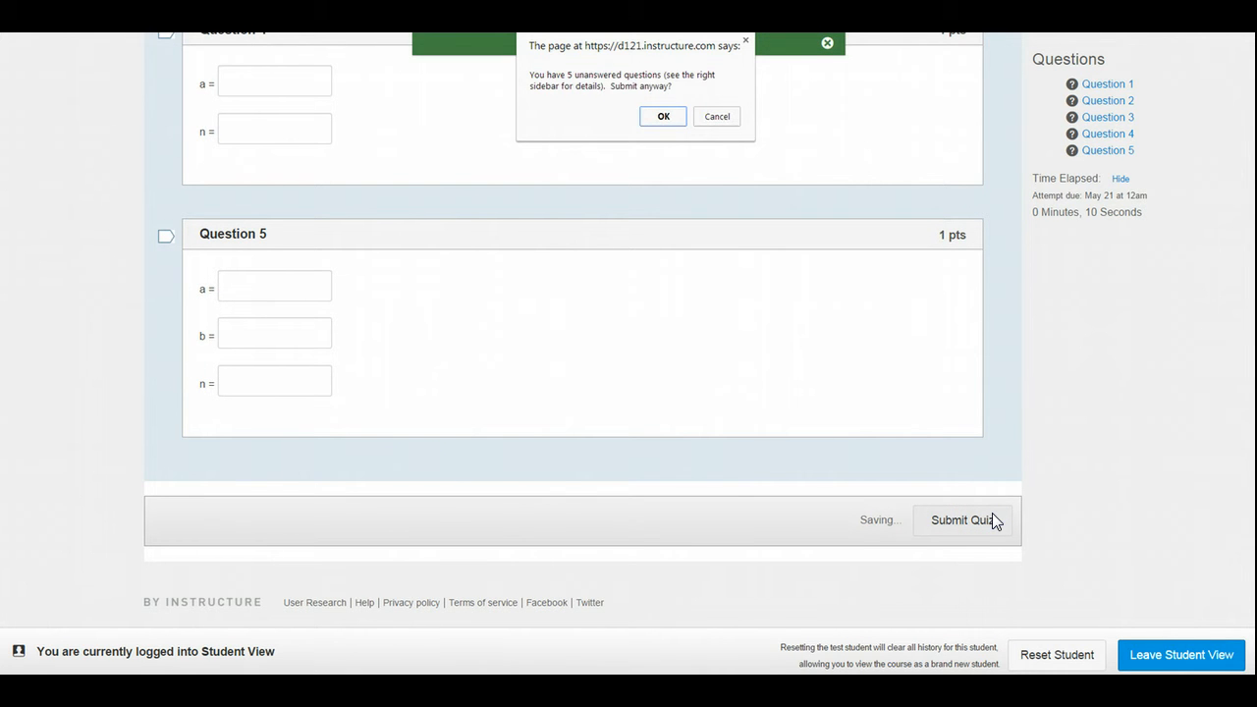
click(664, 116)
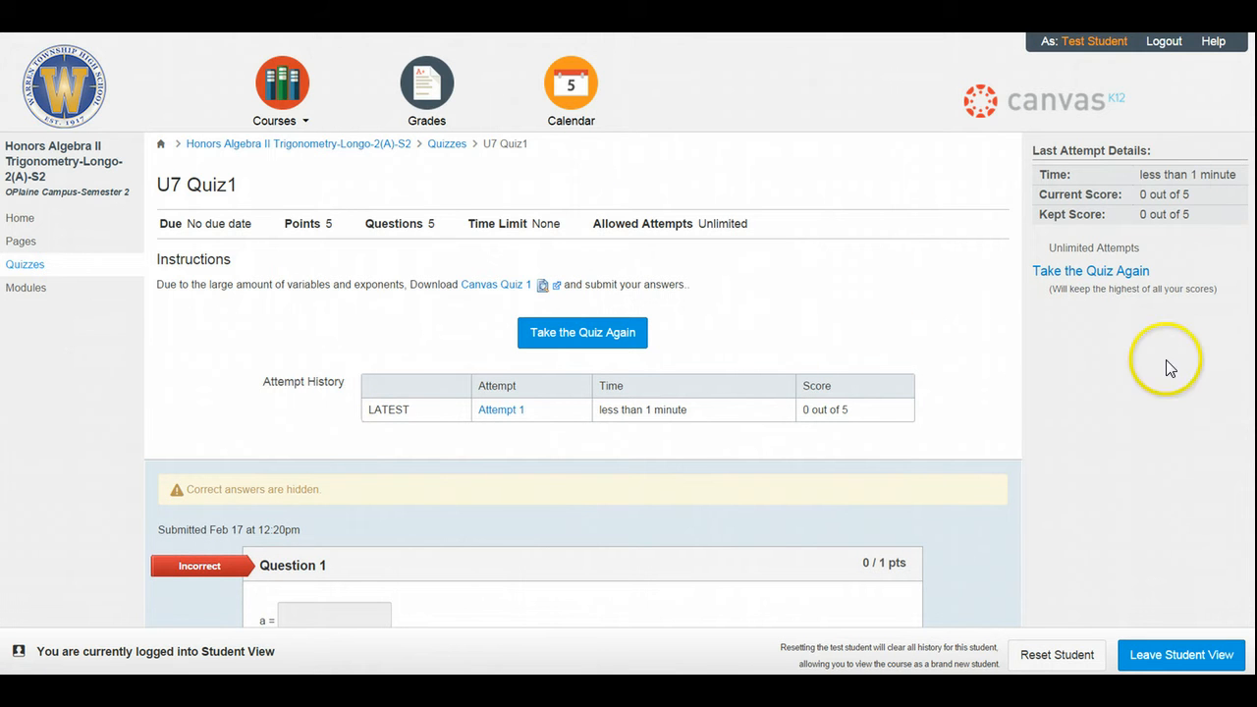
Advance from the quiz to the U7 Power and Inverse Functions page and leave Student View.
scroll(582, 393, down, 20)
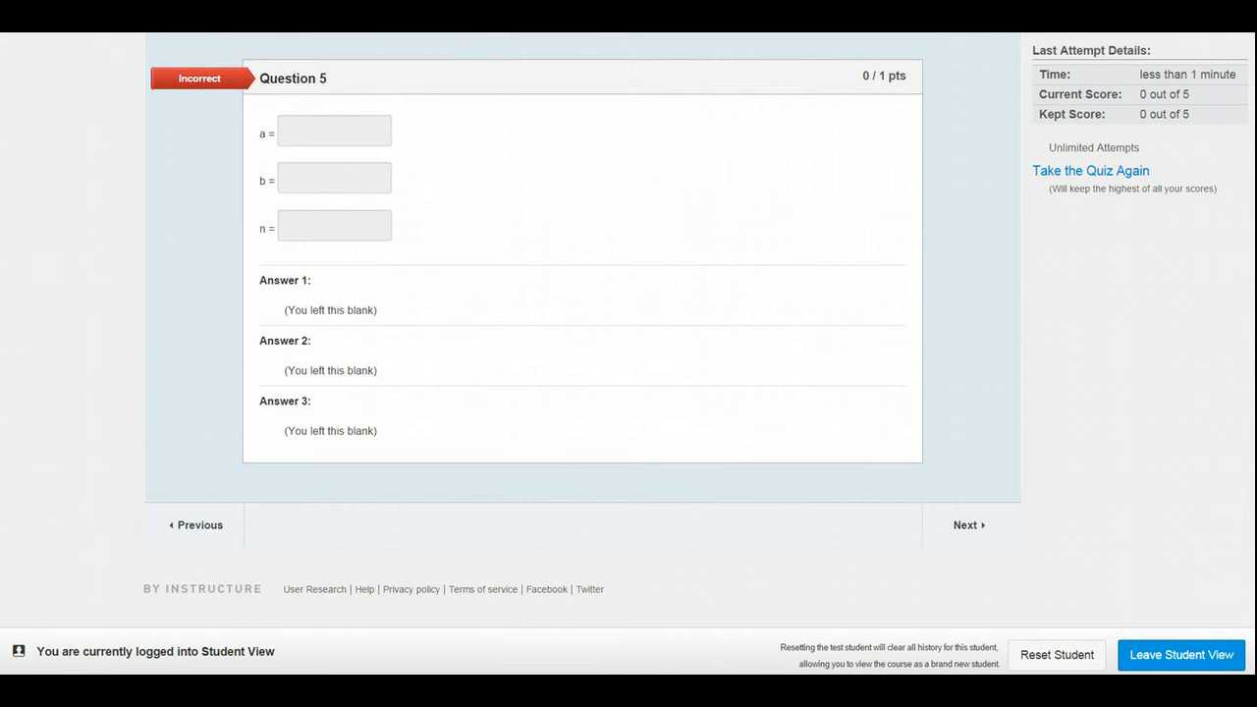
click(964, 528)
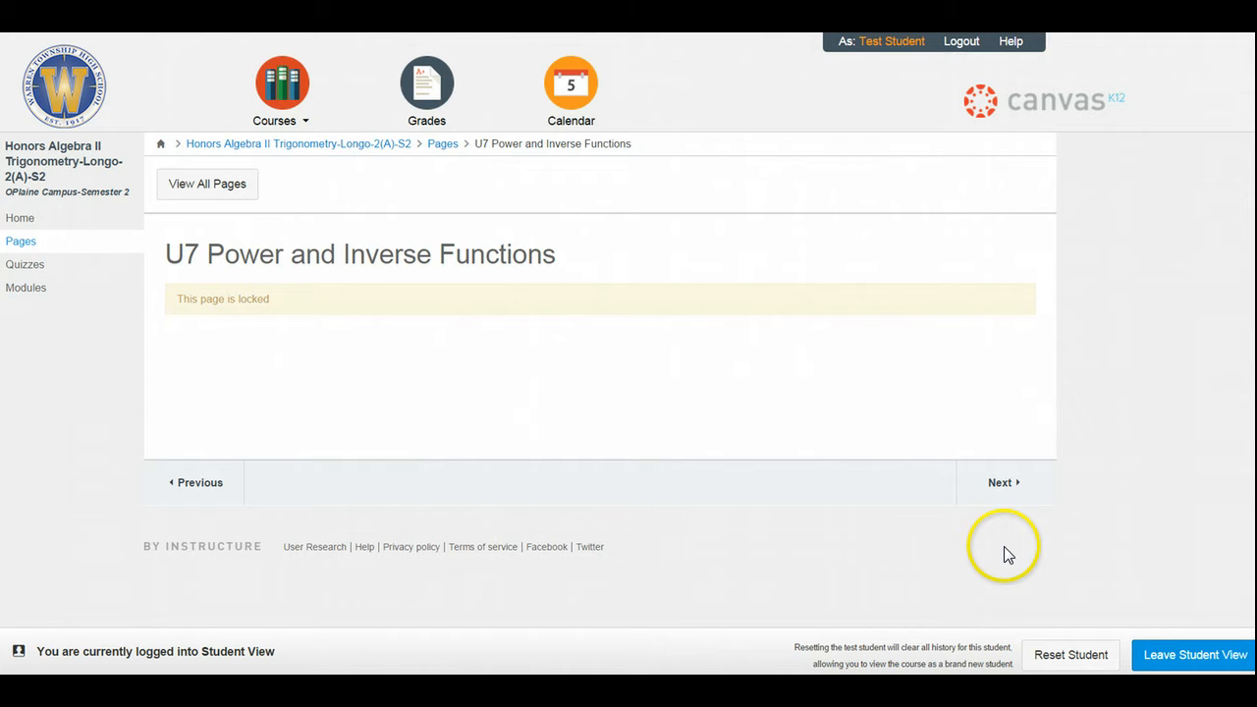
click(1187, 666)
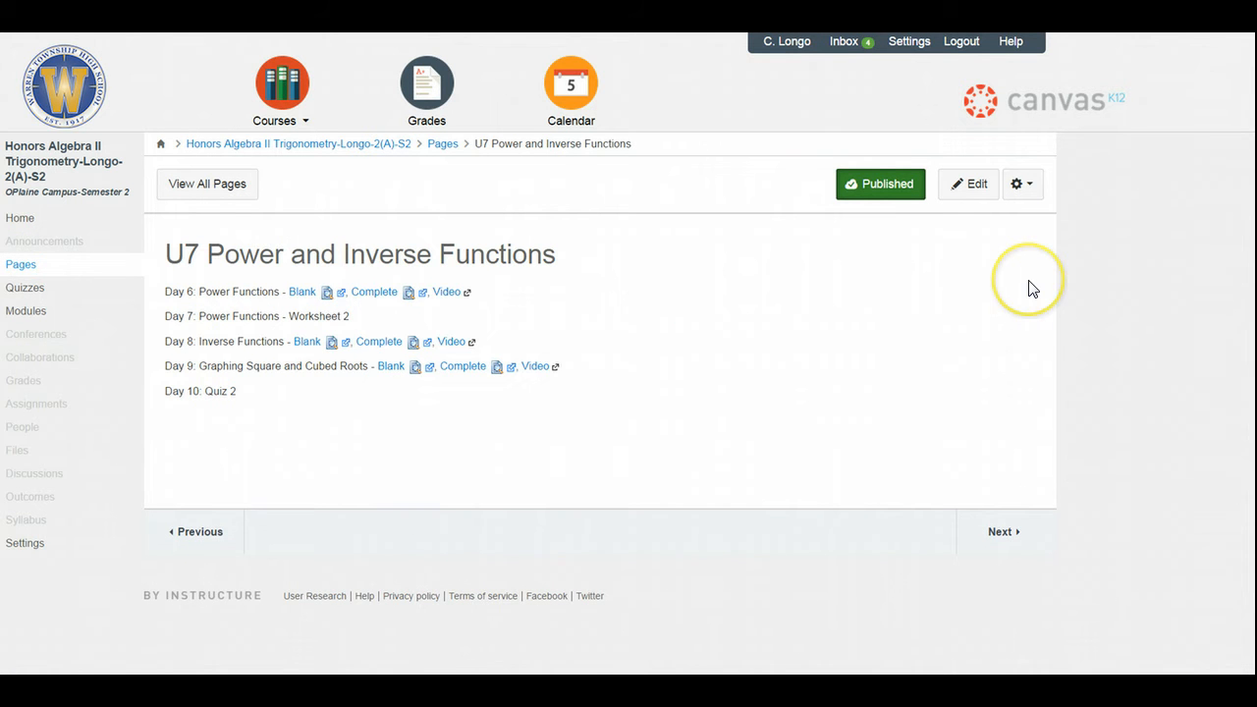
Go to the course's module list and add a new module named Trig 1.
click(40, 315)
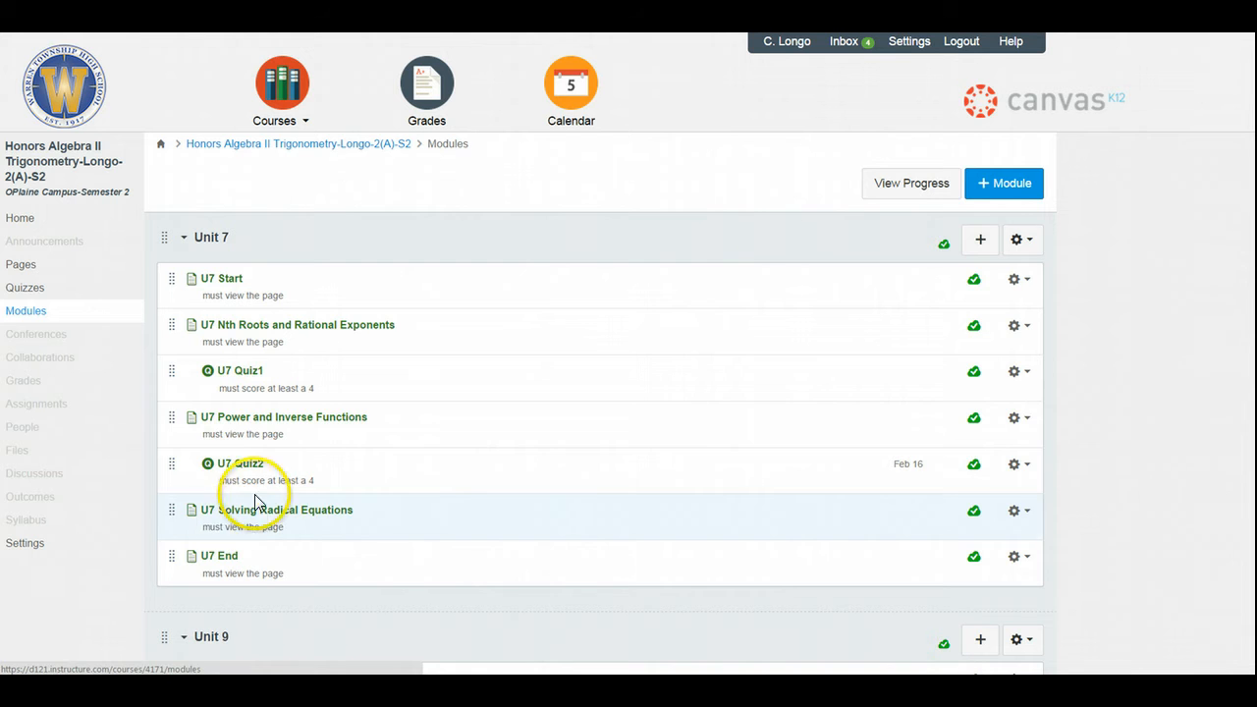
click(1006, 185)
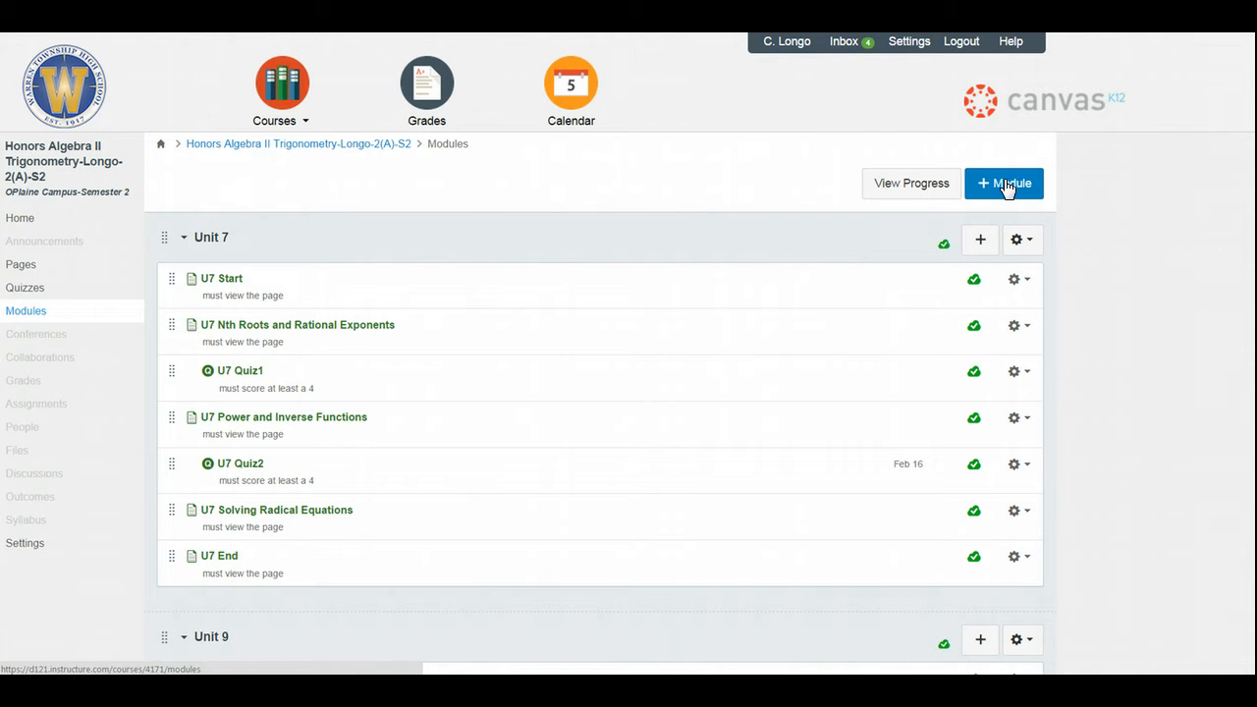
click(592, 265)
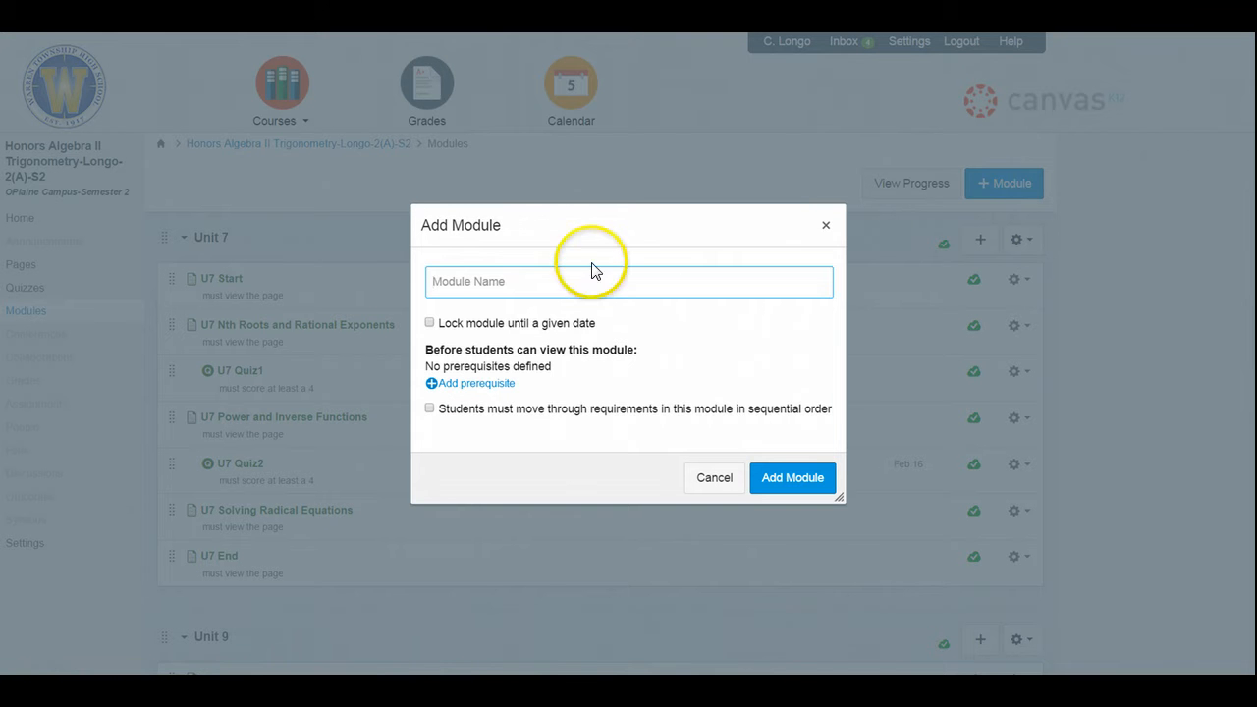
click(562, 282)
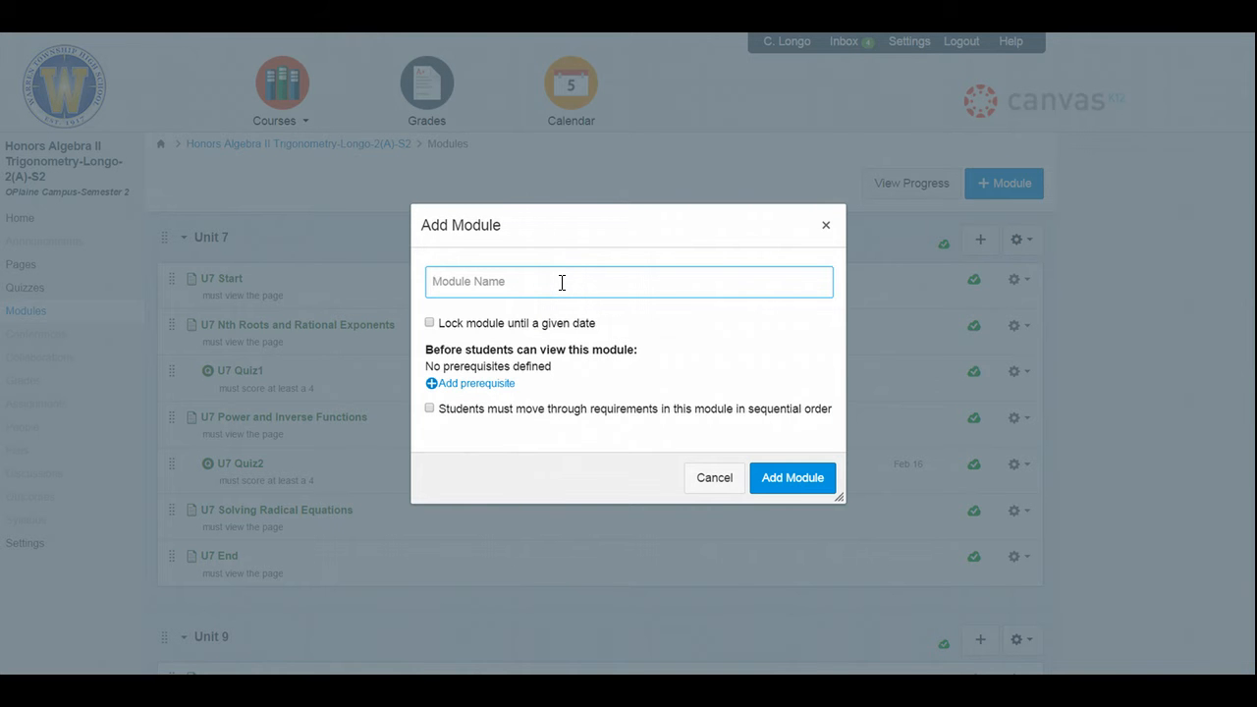
text(Trig 1)
click(789, 478)
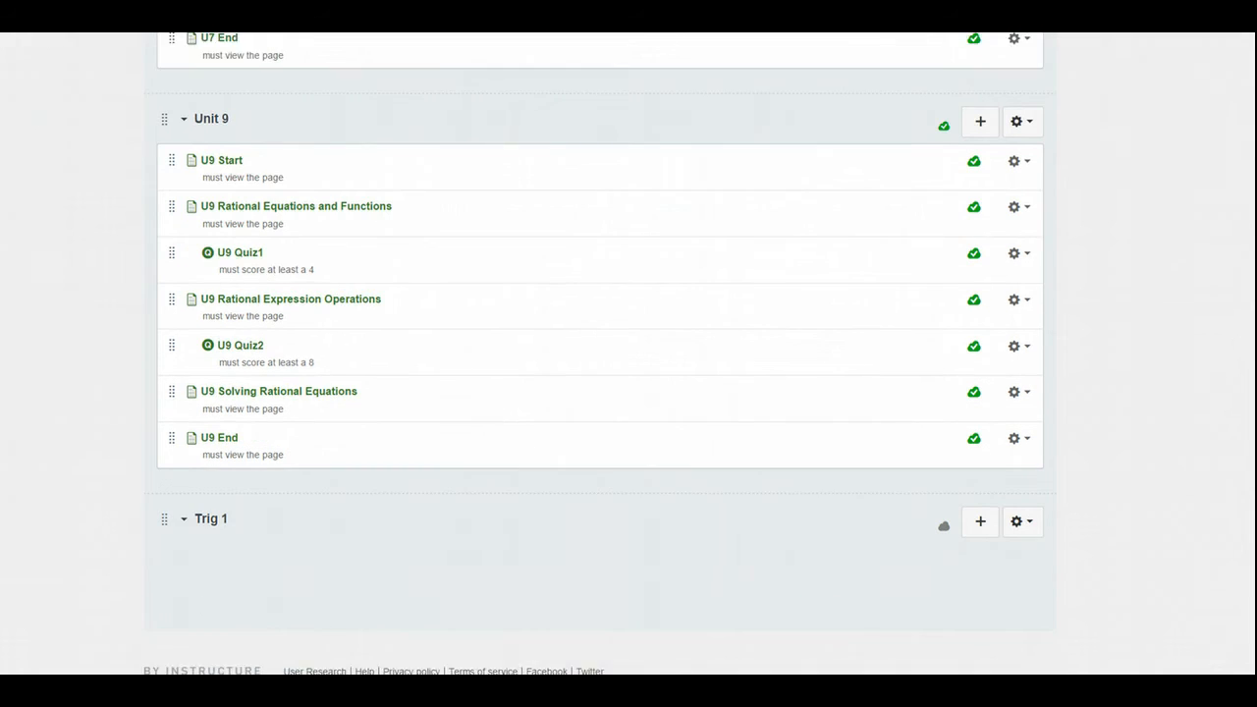
Add the existing content page Trig1 - Start to the Trig 1 module without indentation.
click(1082, 551)
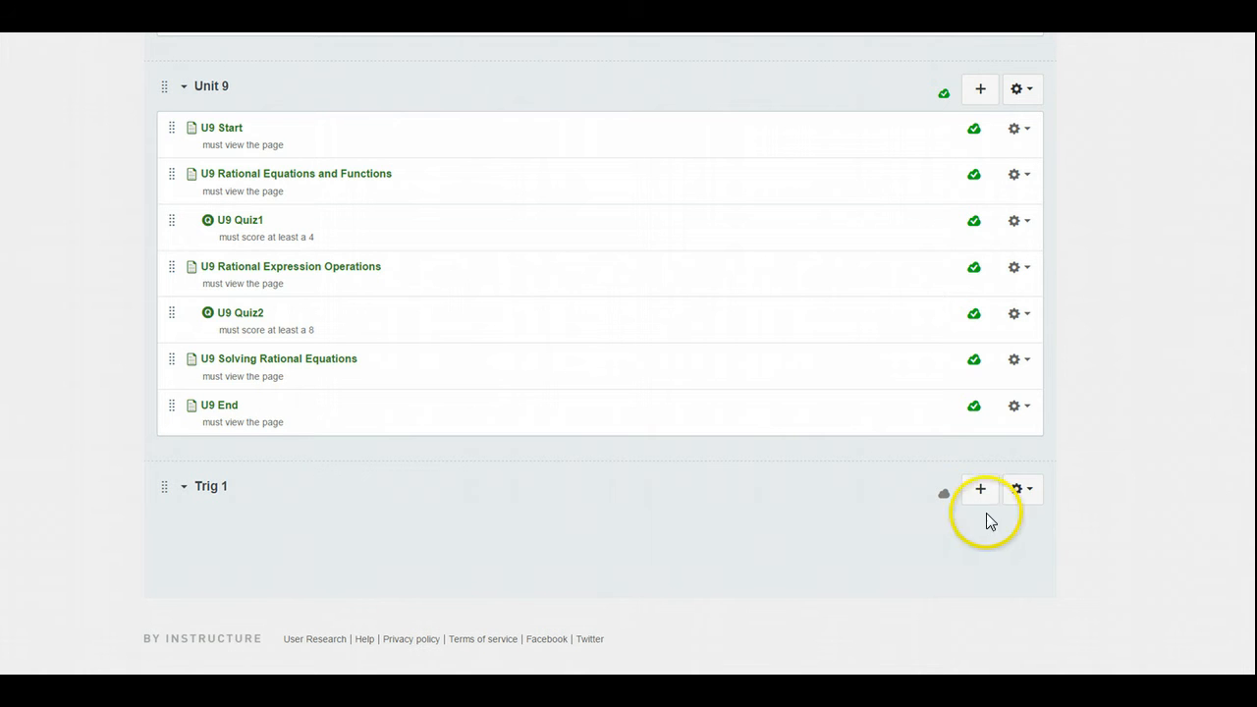
click(982, 496)
click(981, 491)
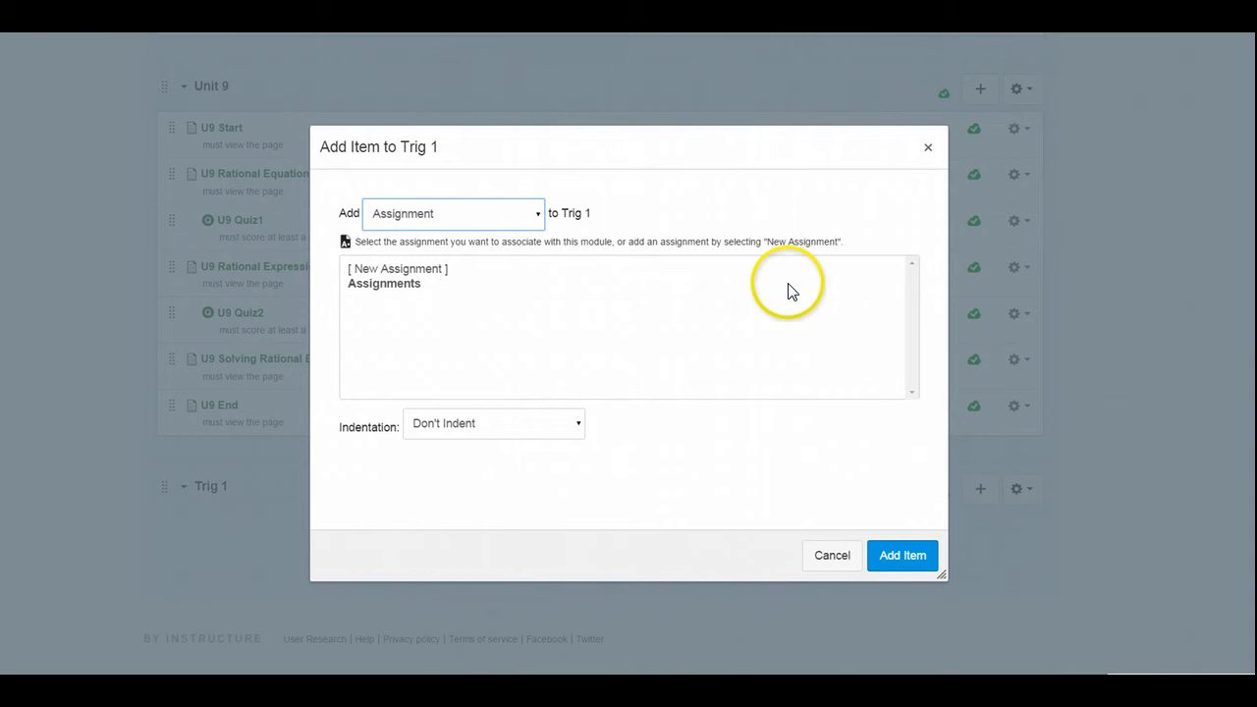
click(492, 222)
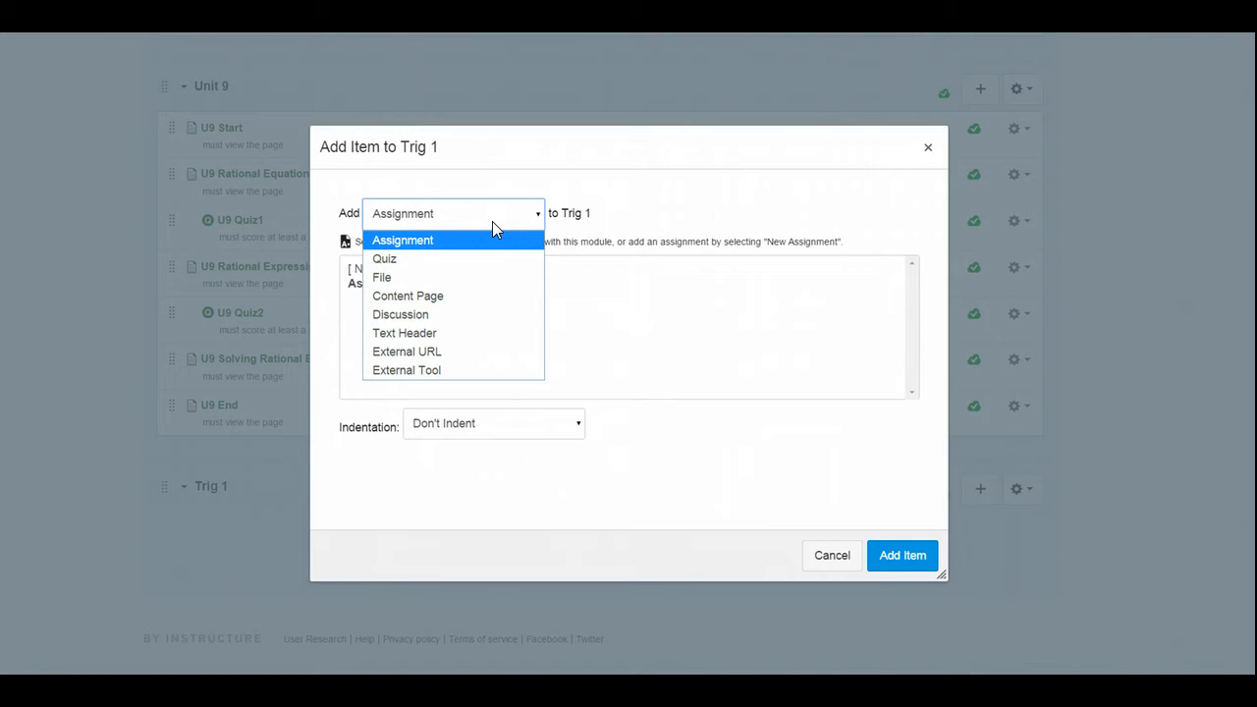
click(433, 297)
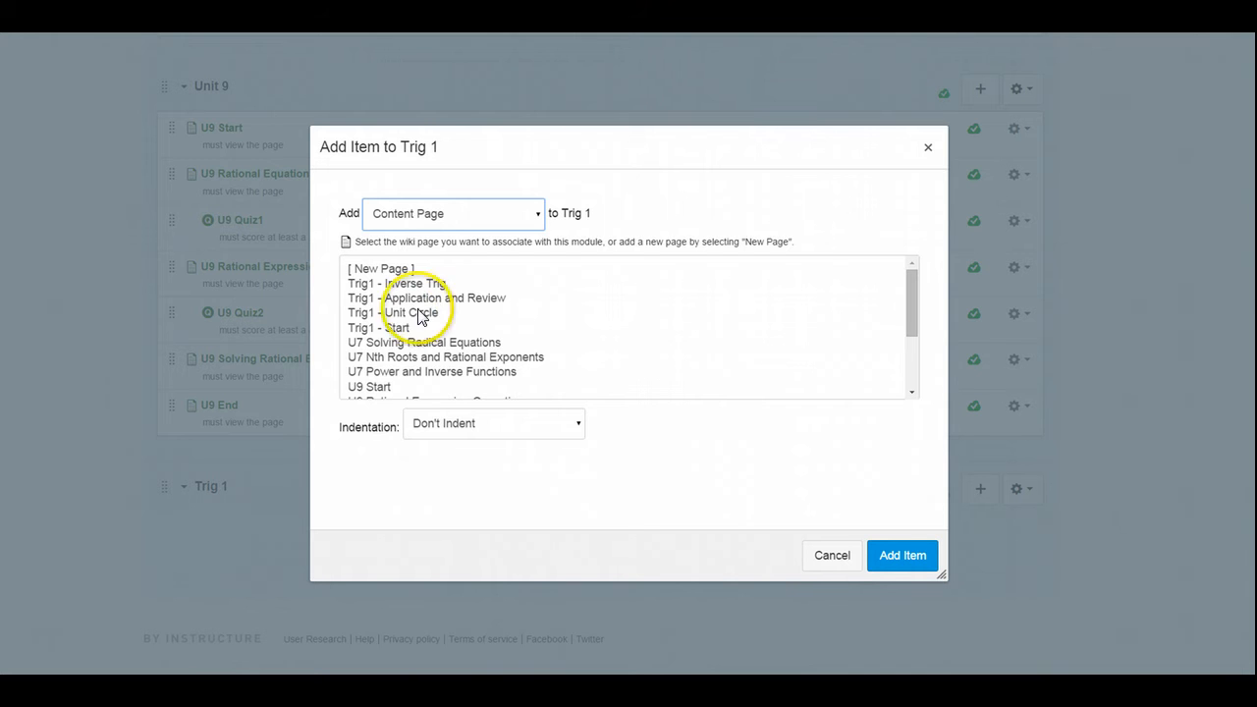
click(391, 331)
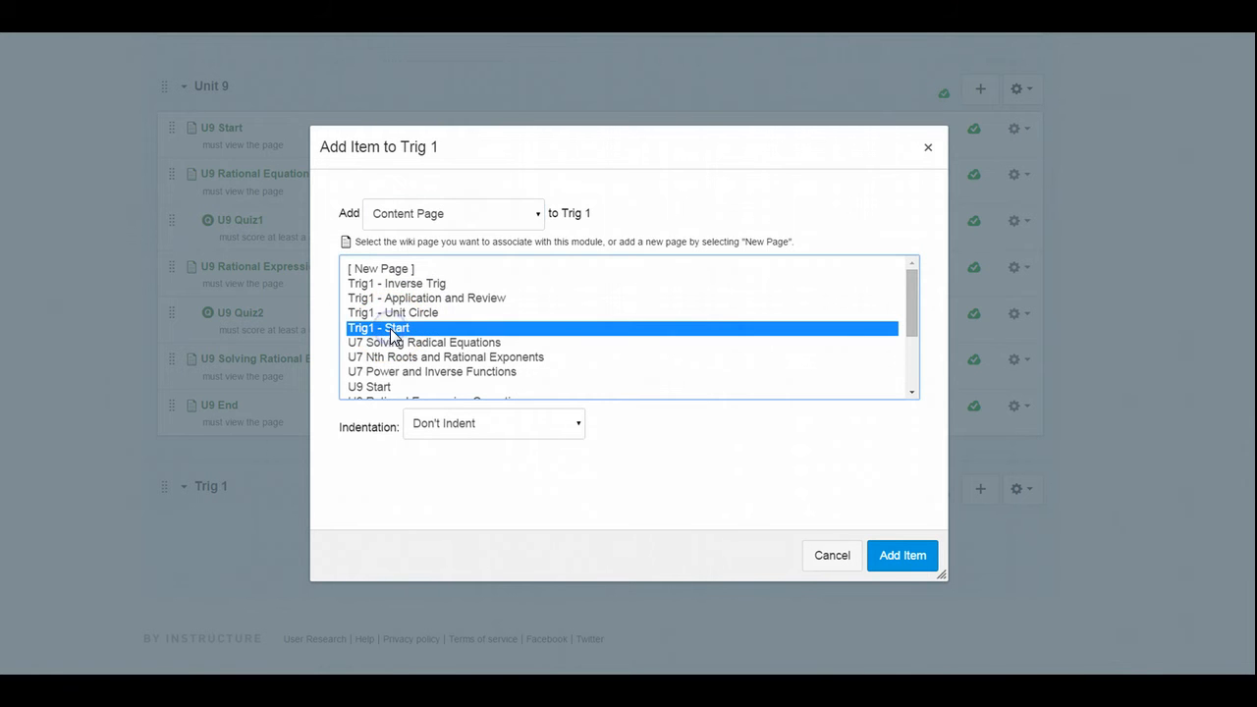
click(902, 557)
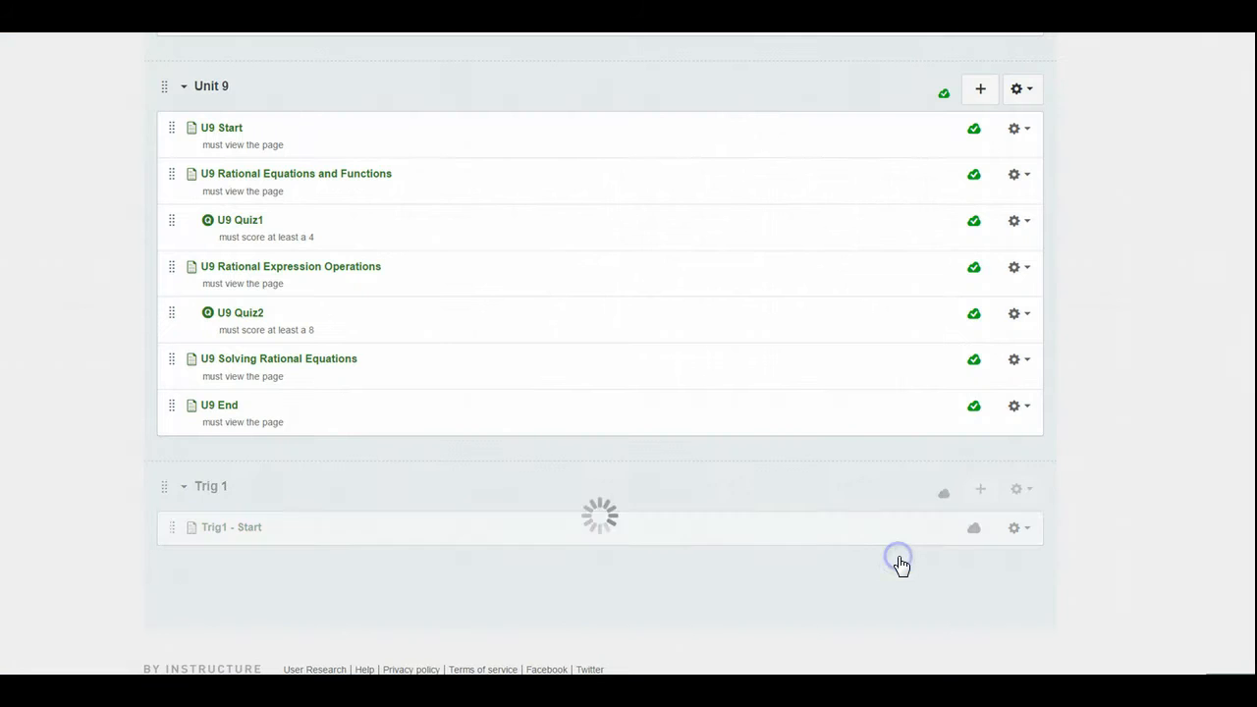
Add the content pages Trig1 - Unit Circle and Trig1 - Application and Review to the Trig 1 module.
click(981, 489)
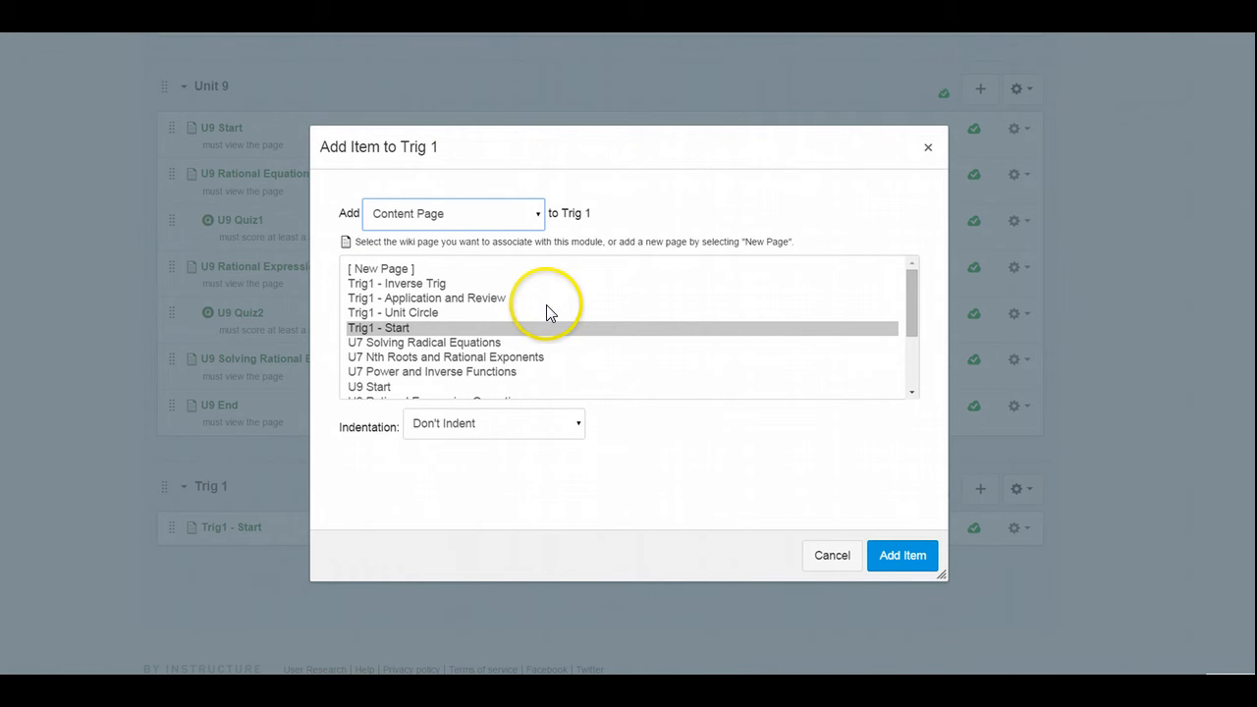
click(407, 312)
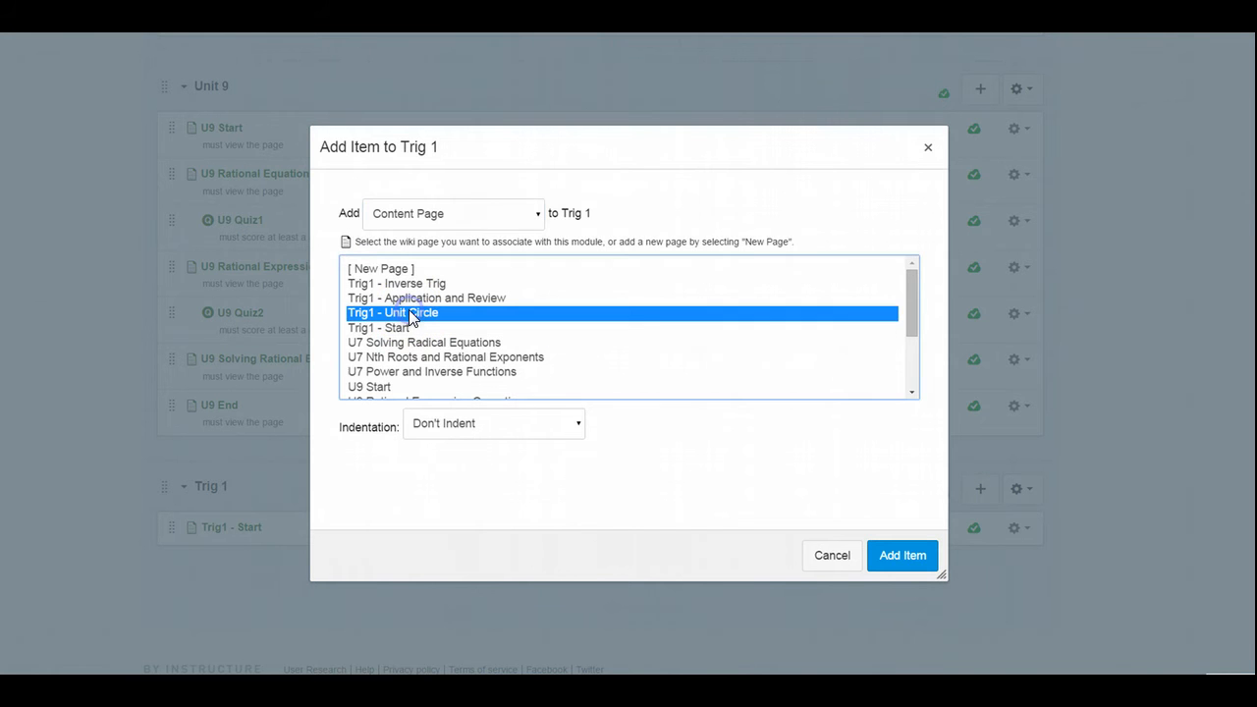
click(908, 558)
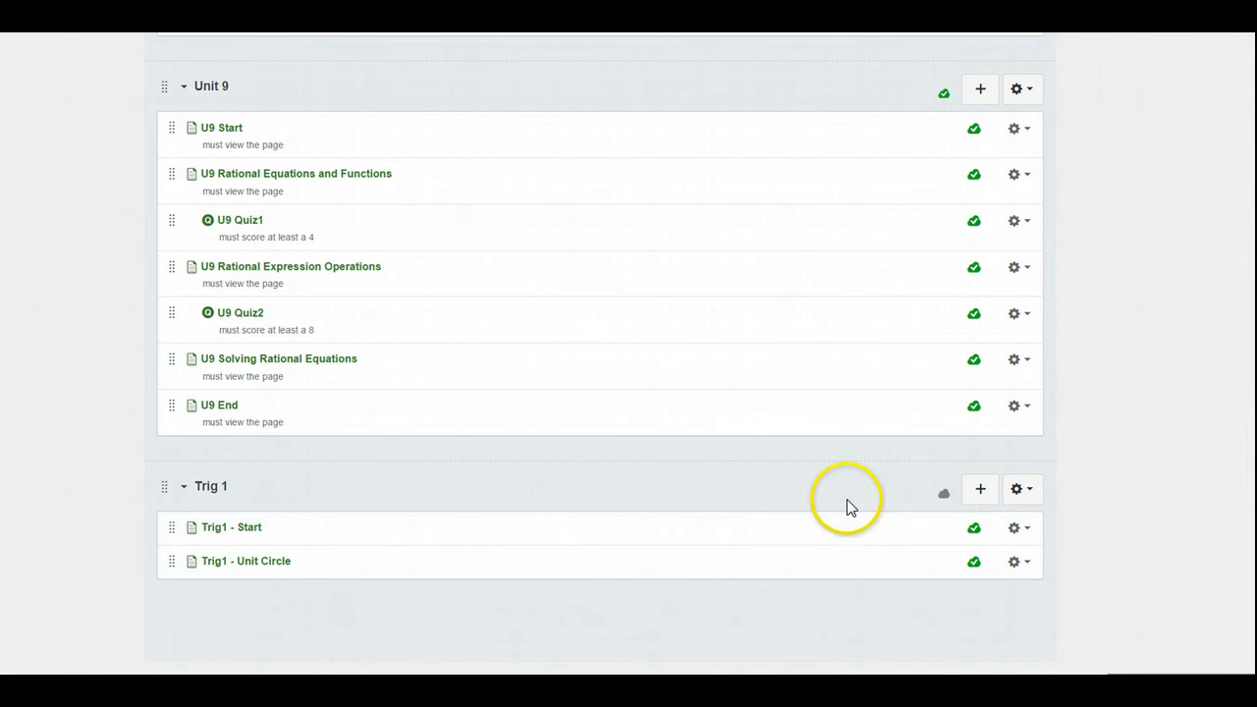
click(981, 489)
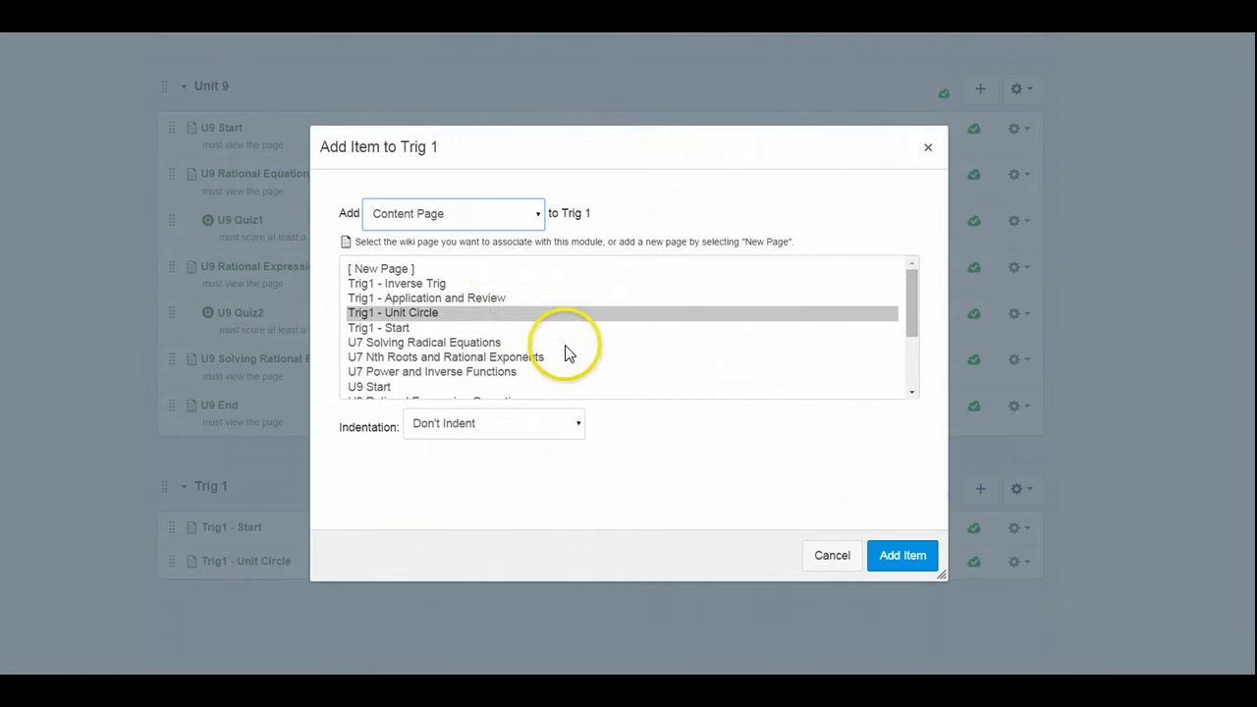
click(447, 299)
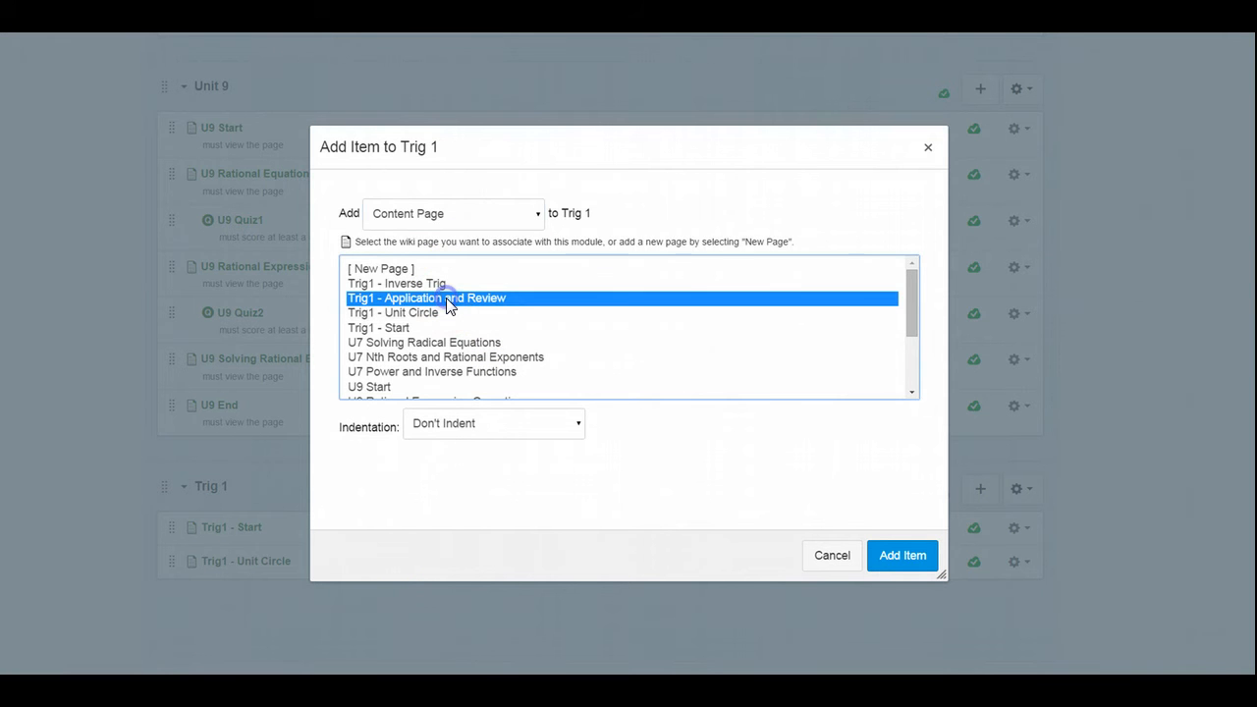
click(910, 565)
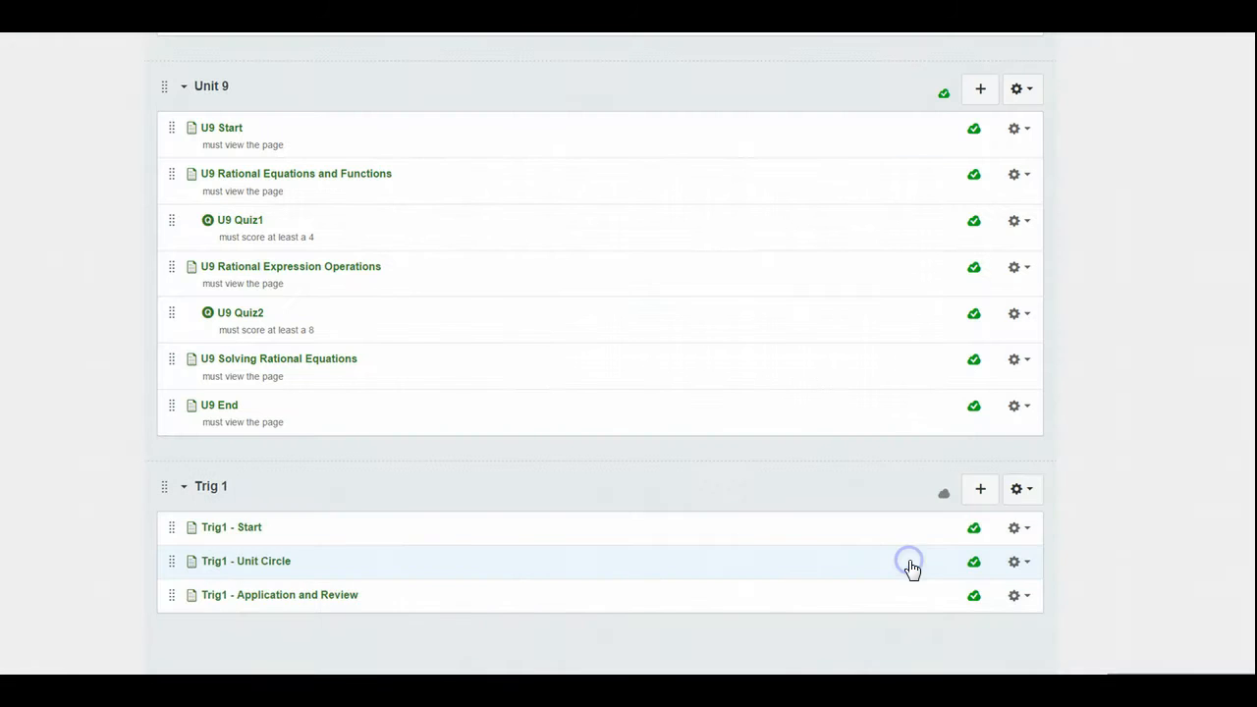
Add the content page Trig1 - Inverse Trig to the Trig 1 module.
click(981, 490)
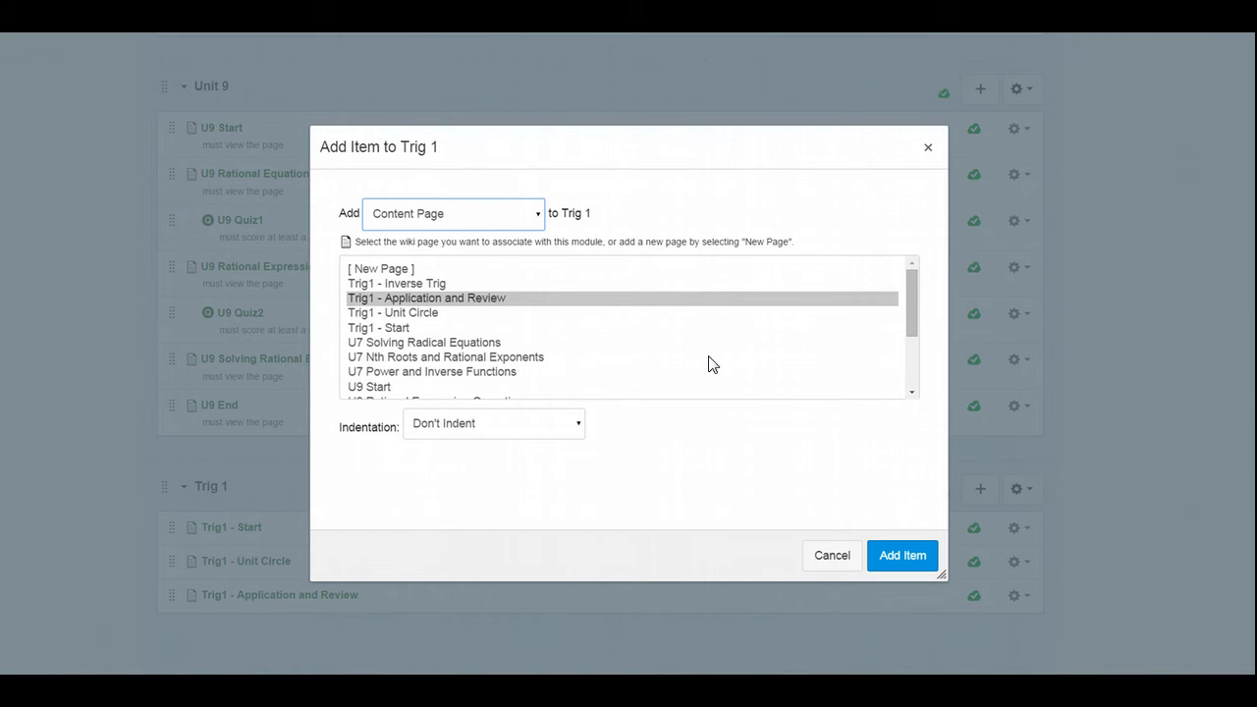
click(413, 285)
click(900, 556)
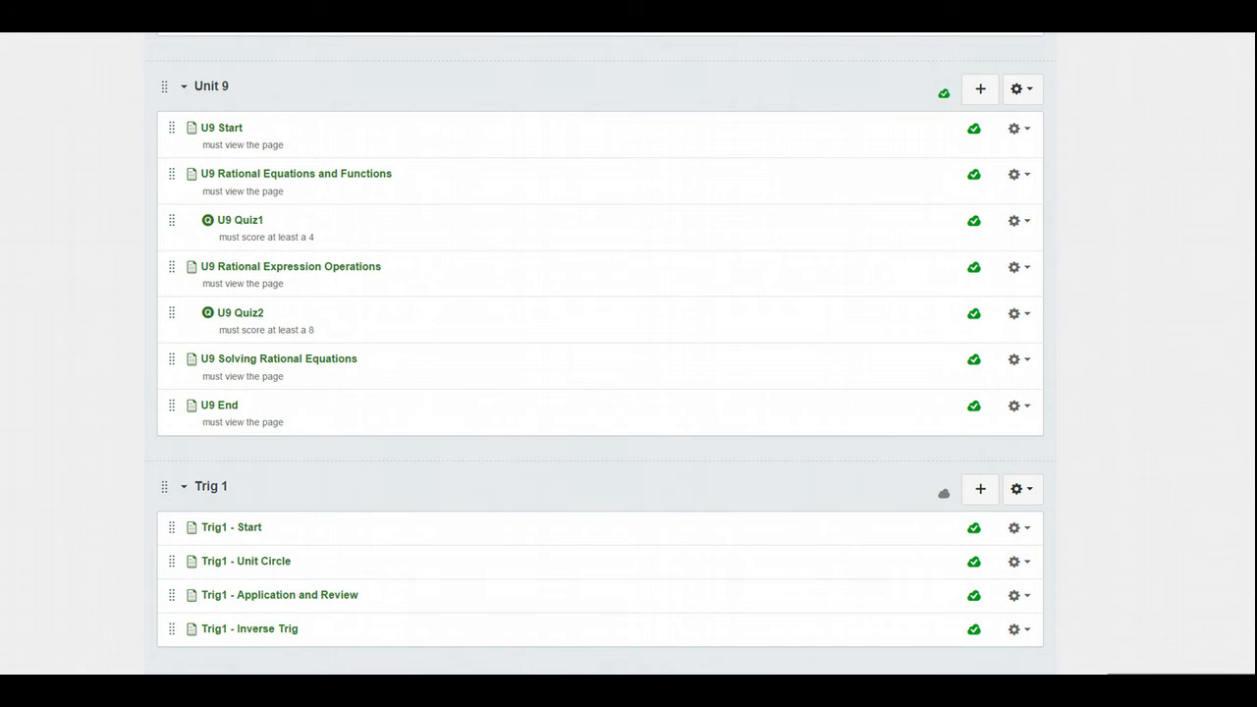
Add the existing quiz T1 Quiz1 to the Trig 1 module without indentation.
scroll(629, 393, down, 2)
click(980, 358)
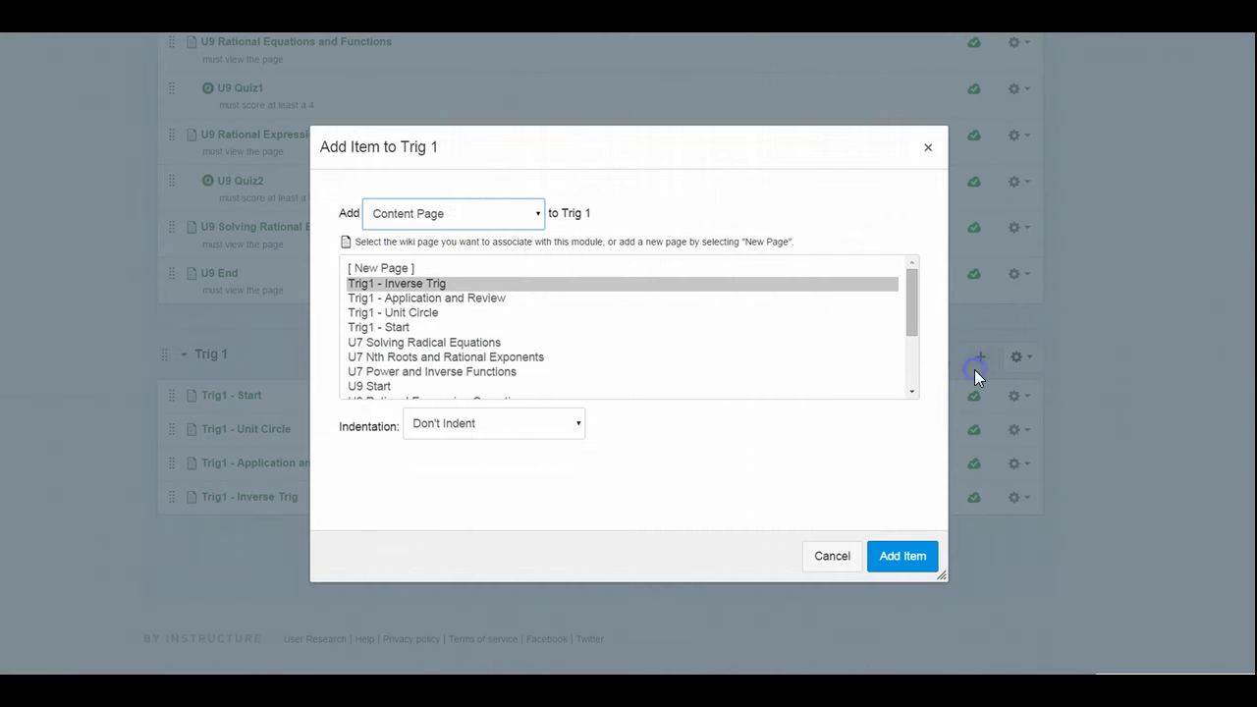
click(426, 213)
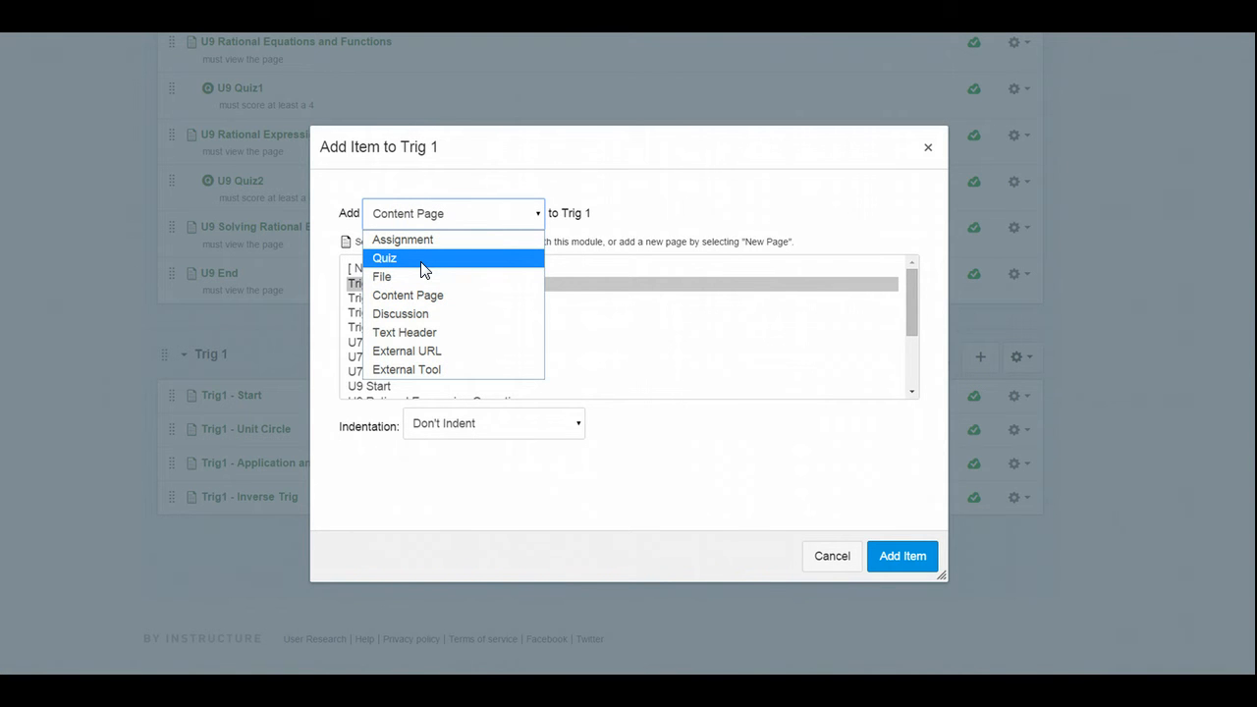
click(423, 262)
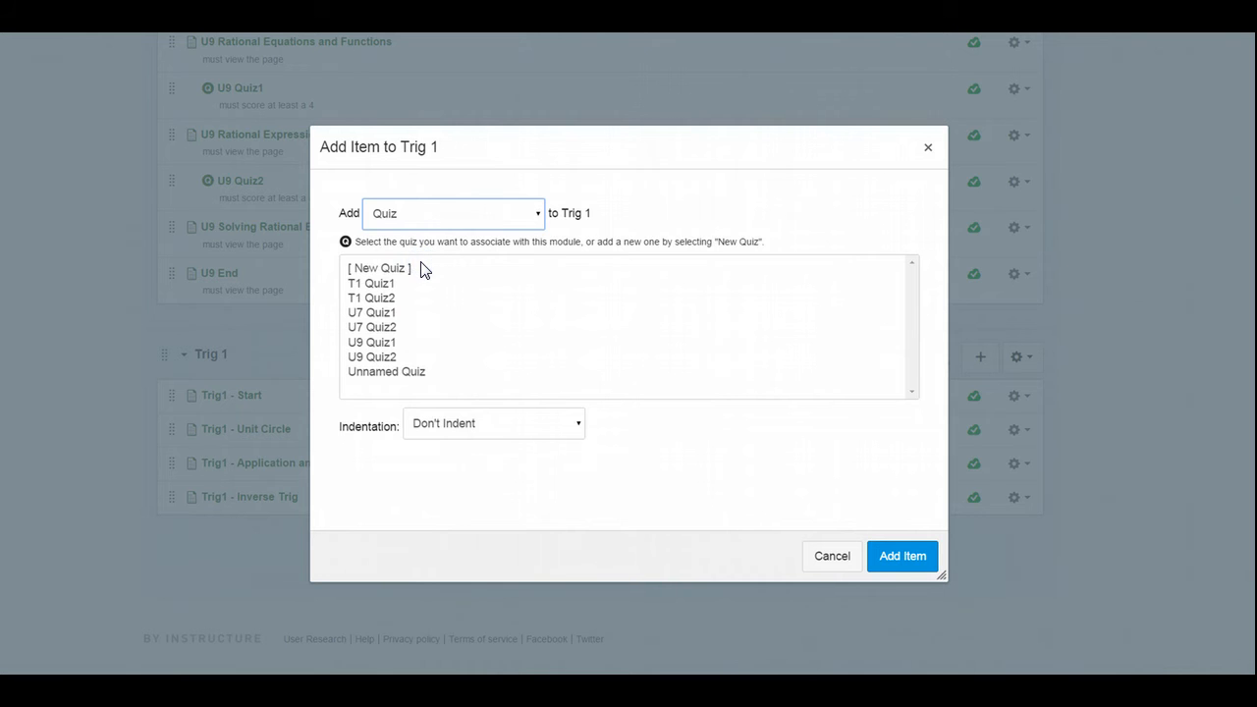
drag(416, 268, 373, 283)
click(374, 283)
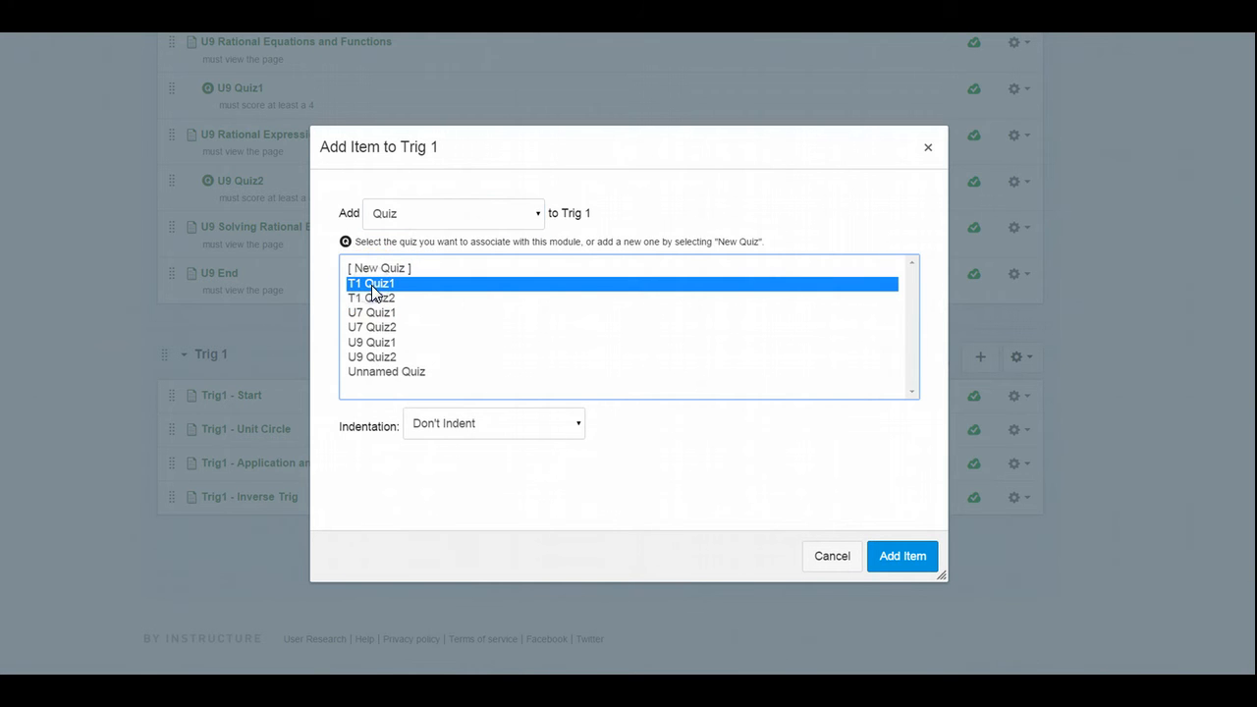
click(903, 556)
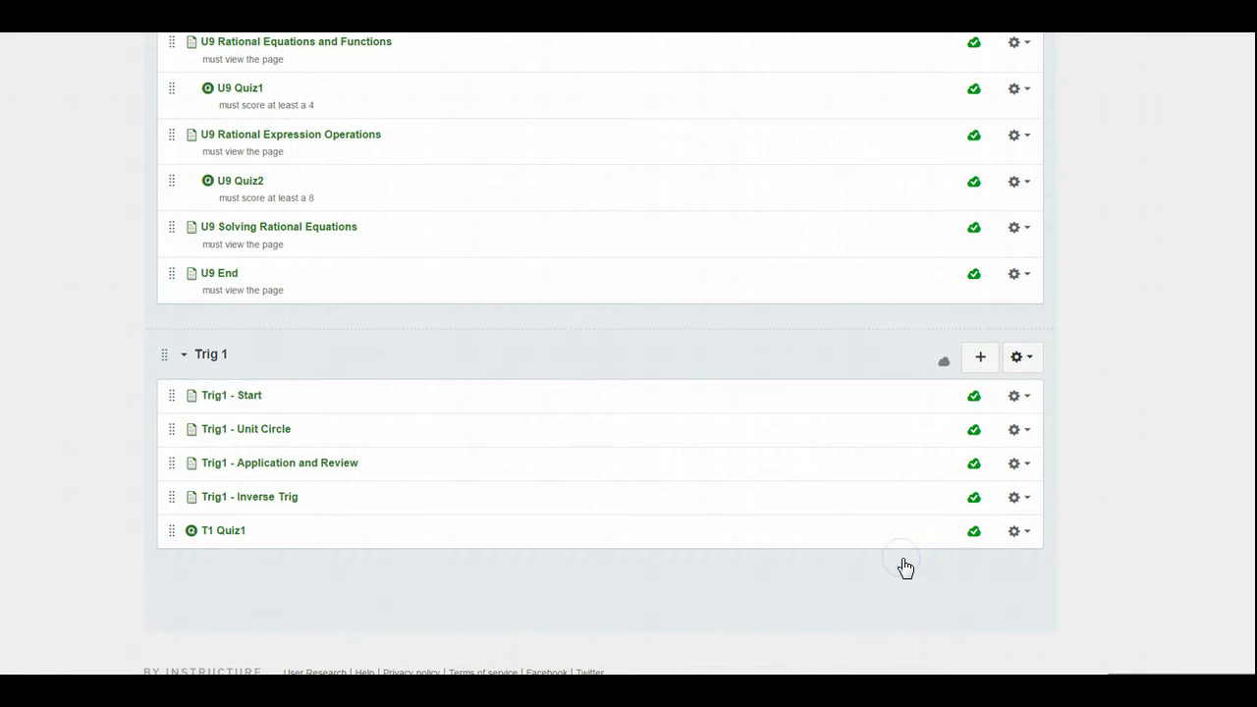
Add the existing quiz T1 Quiz2 to the Trig 1 module without indentation.
click(980, 357)
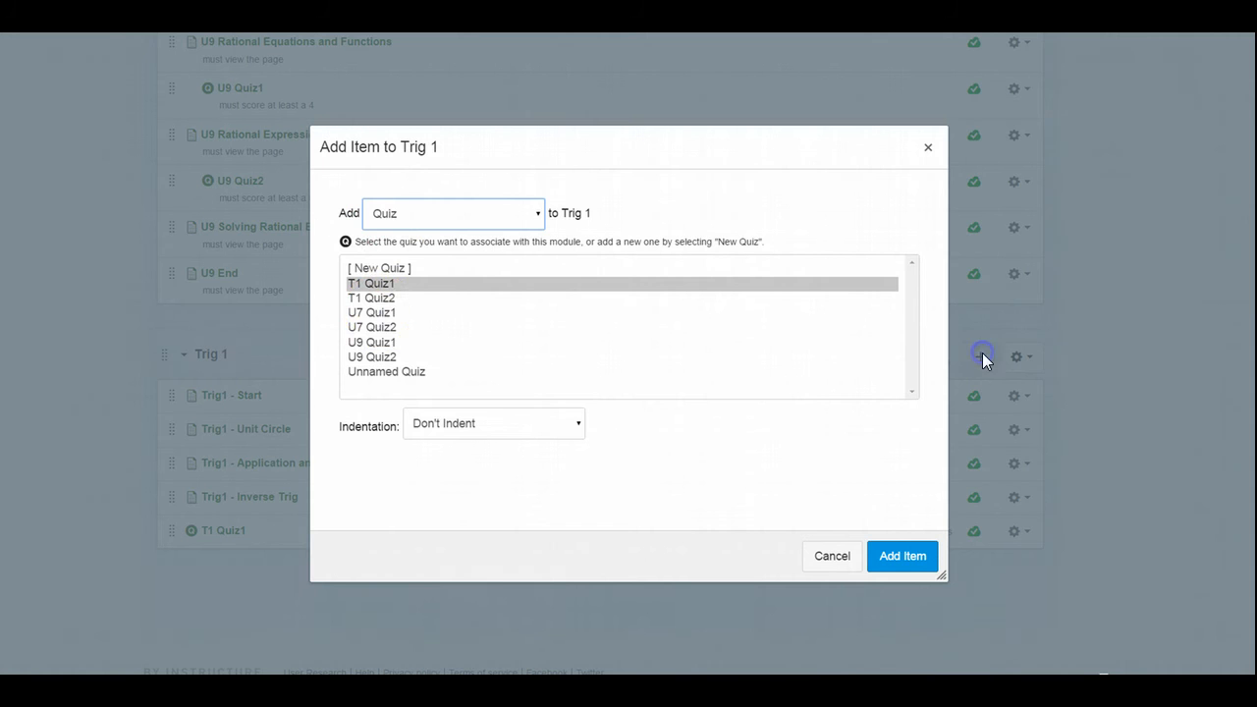
click(378, 298)
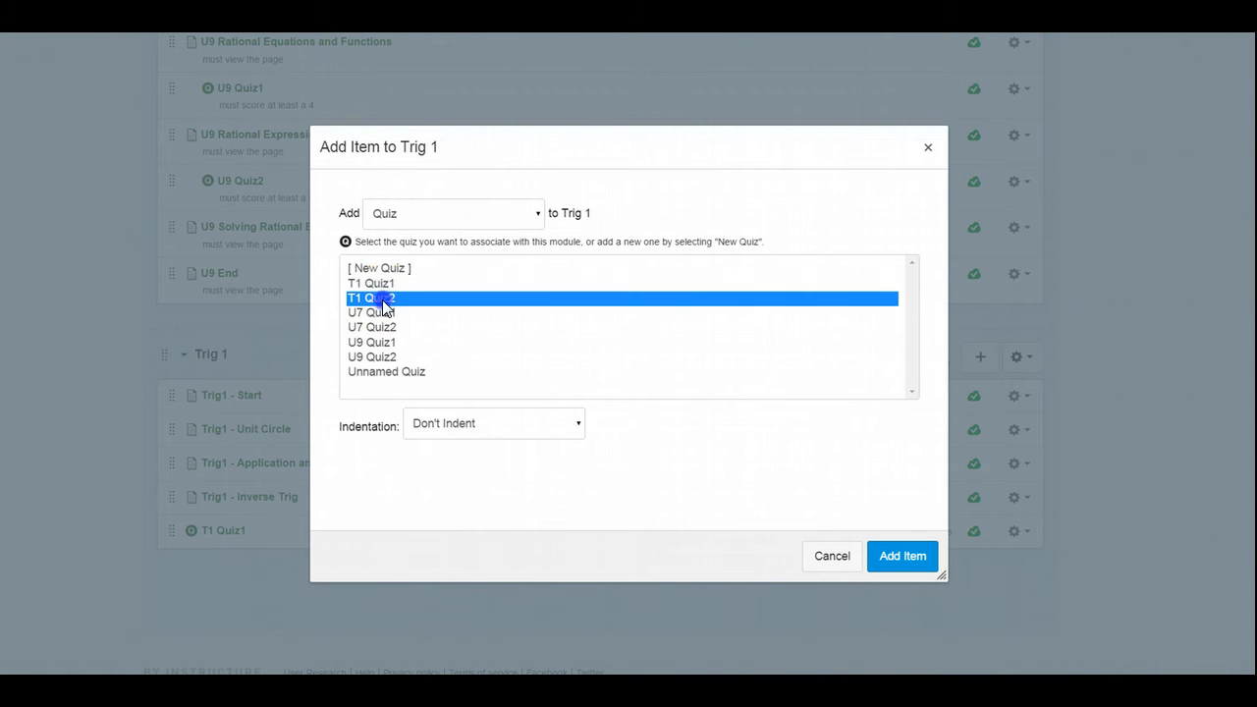
click(903, 556)
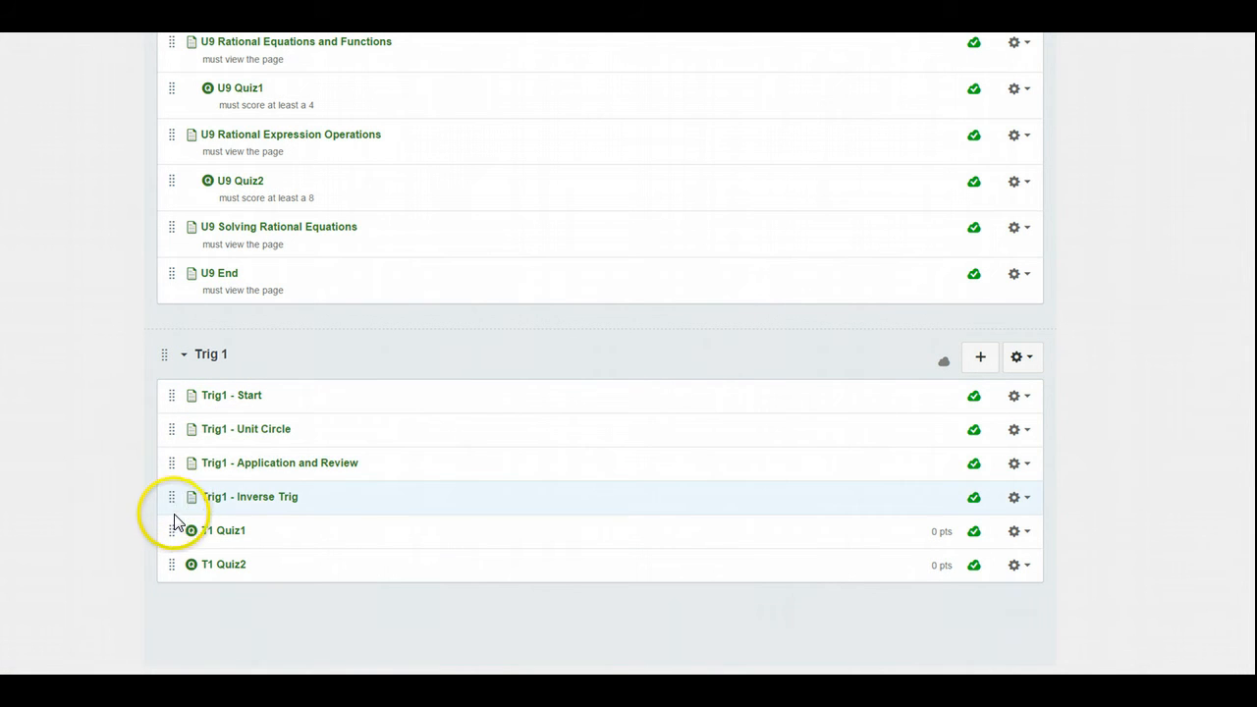
Reorder the Trig 1 items so T1 Quiz1 follows Unit Circle, then Inverse Trig, T1 Quiz2, and Application and Review last.
drag(171, 530, 171, 461)
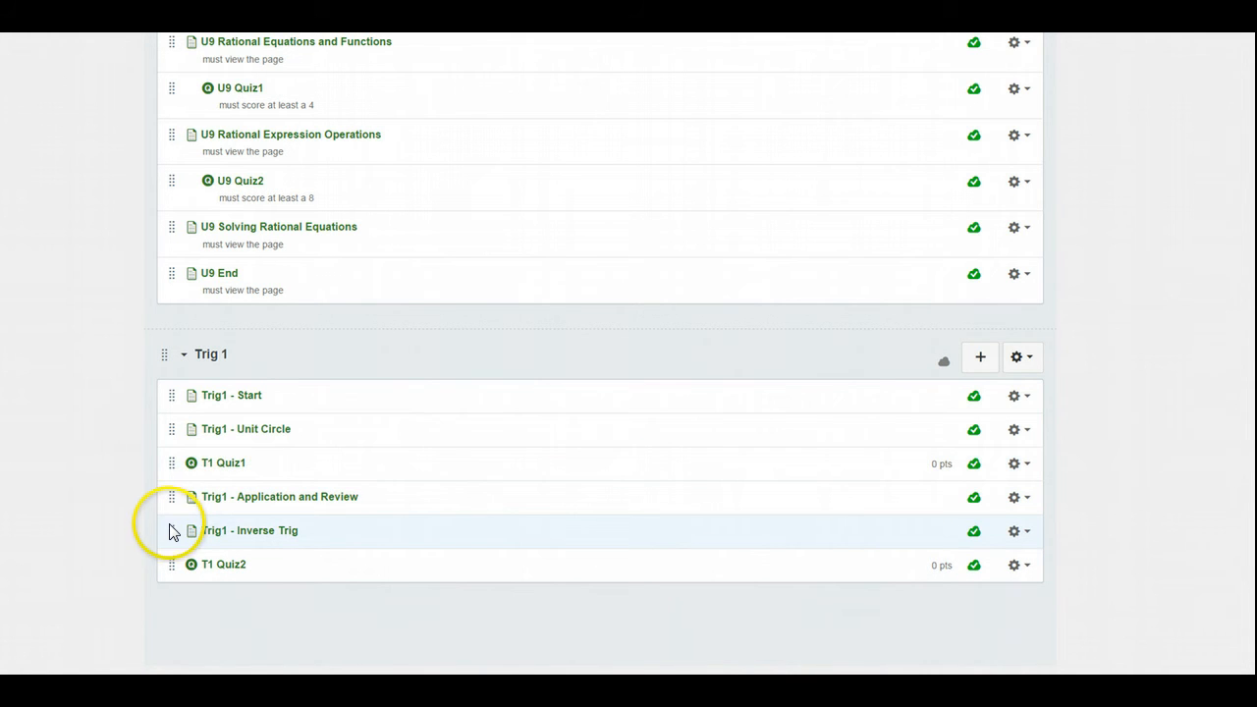
drag(174, 530, 174, 493)
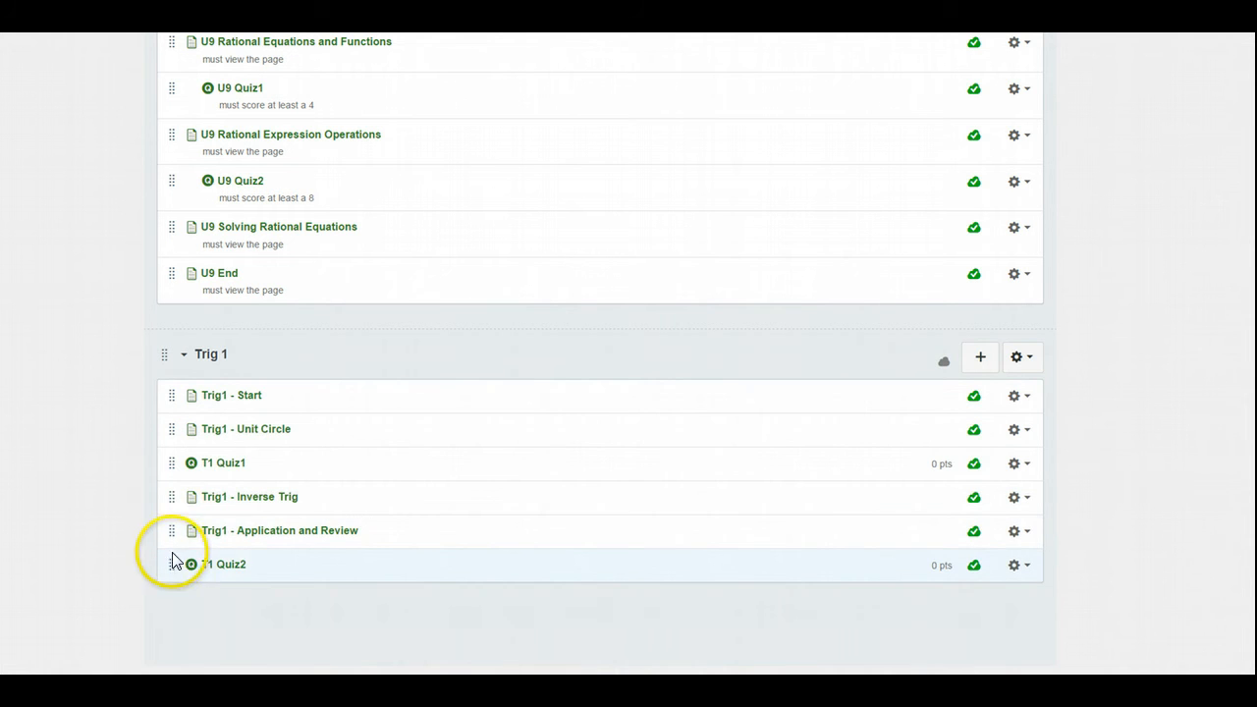
drag(172, 564, 171, 526)
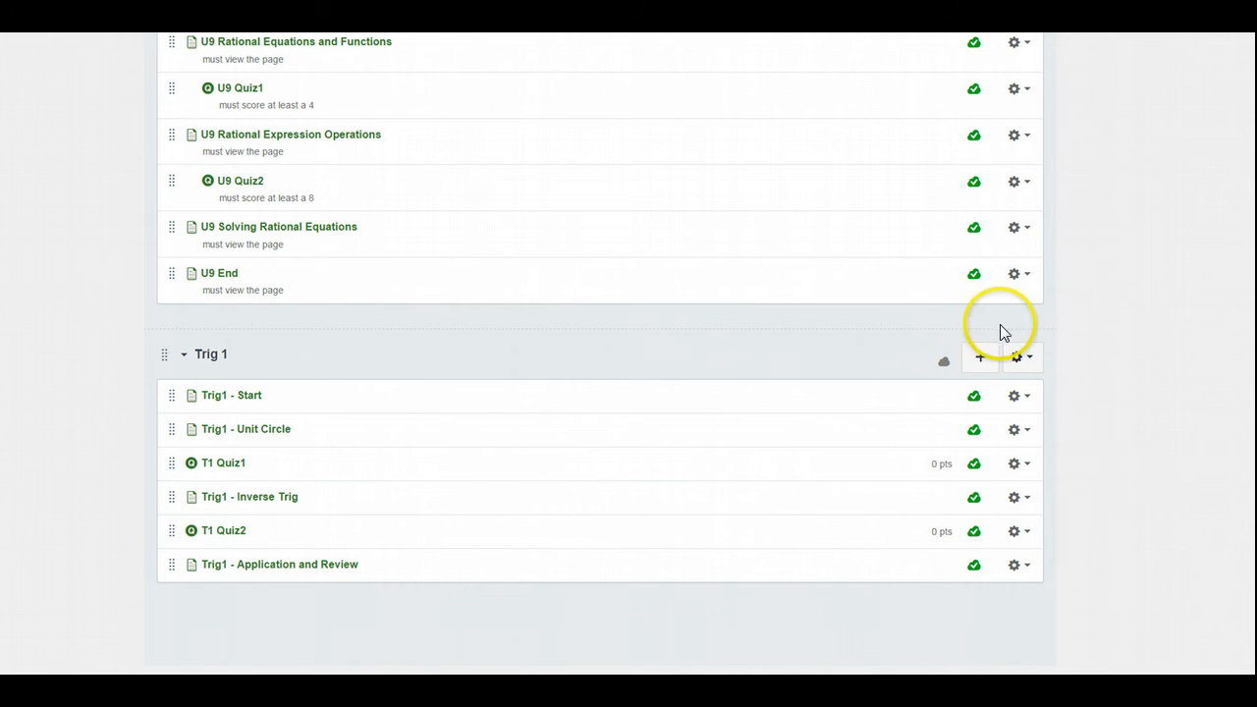
In the Trig 1 module settings, add a completion requirement that users must view the Trig1 - Start page.
click(1034, 358)
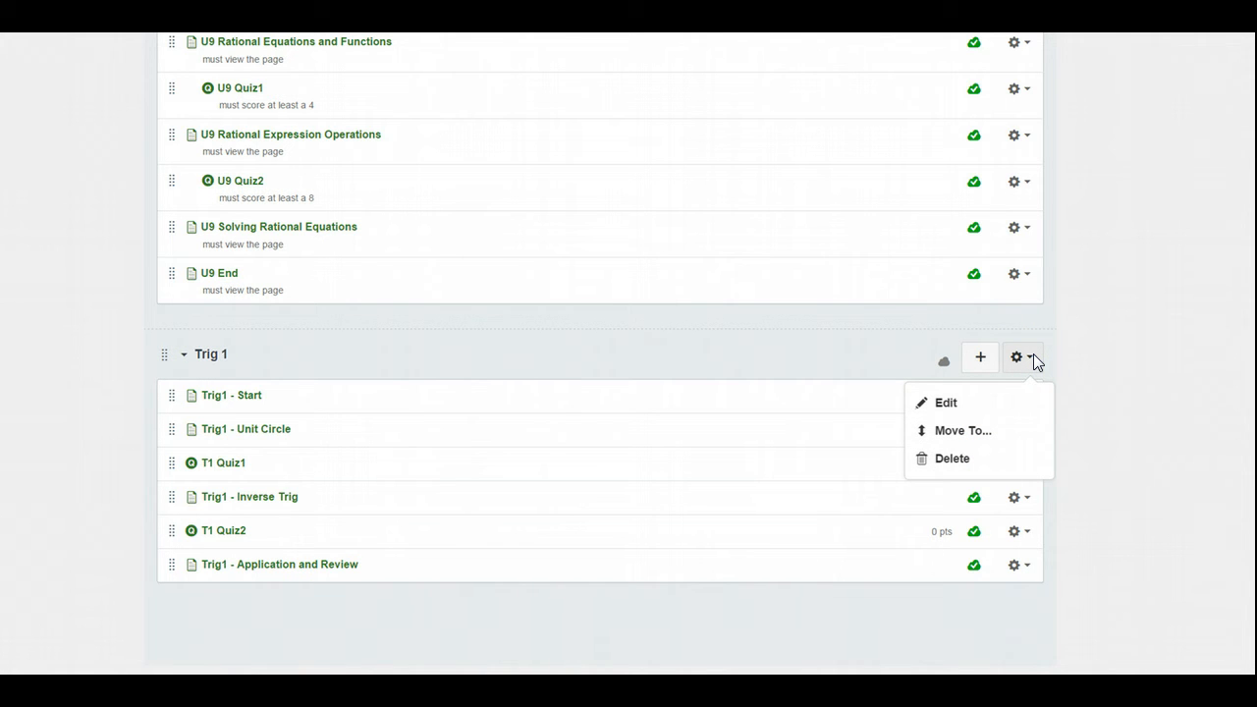
click(946, 403)
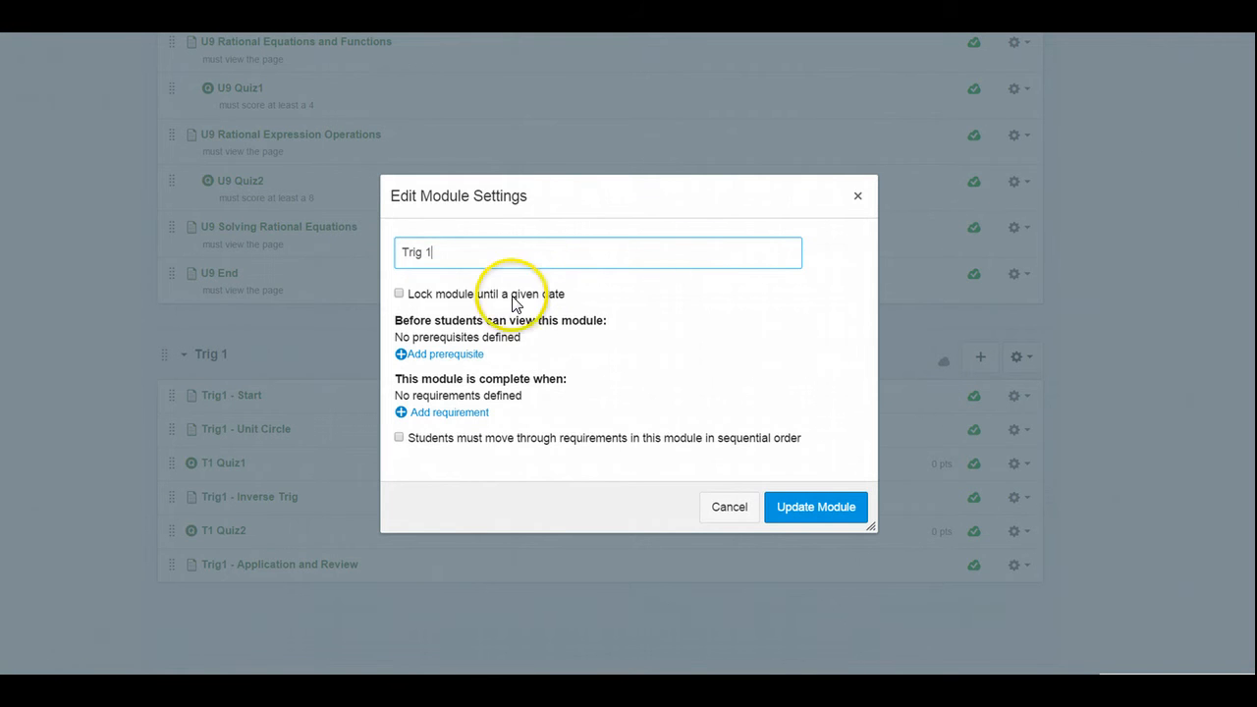
click(426, 304)
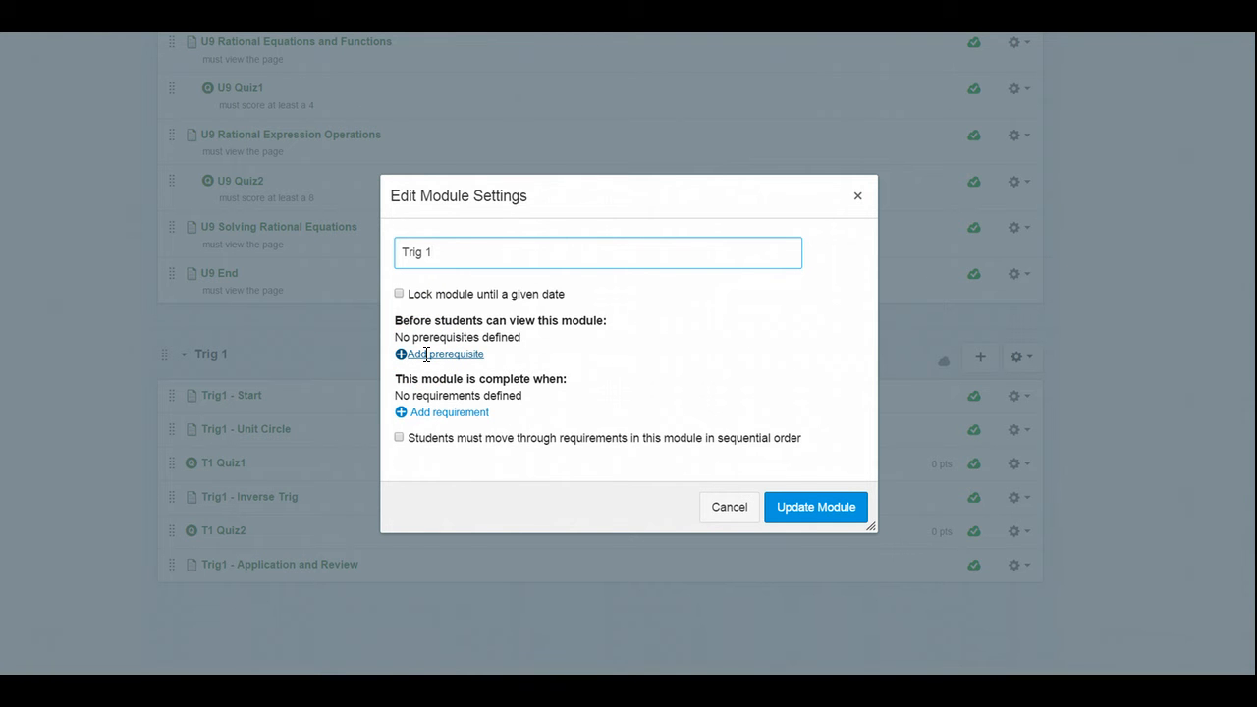
click(441, 416)
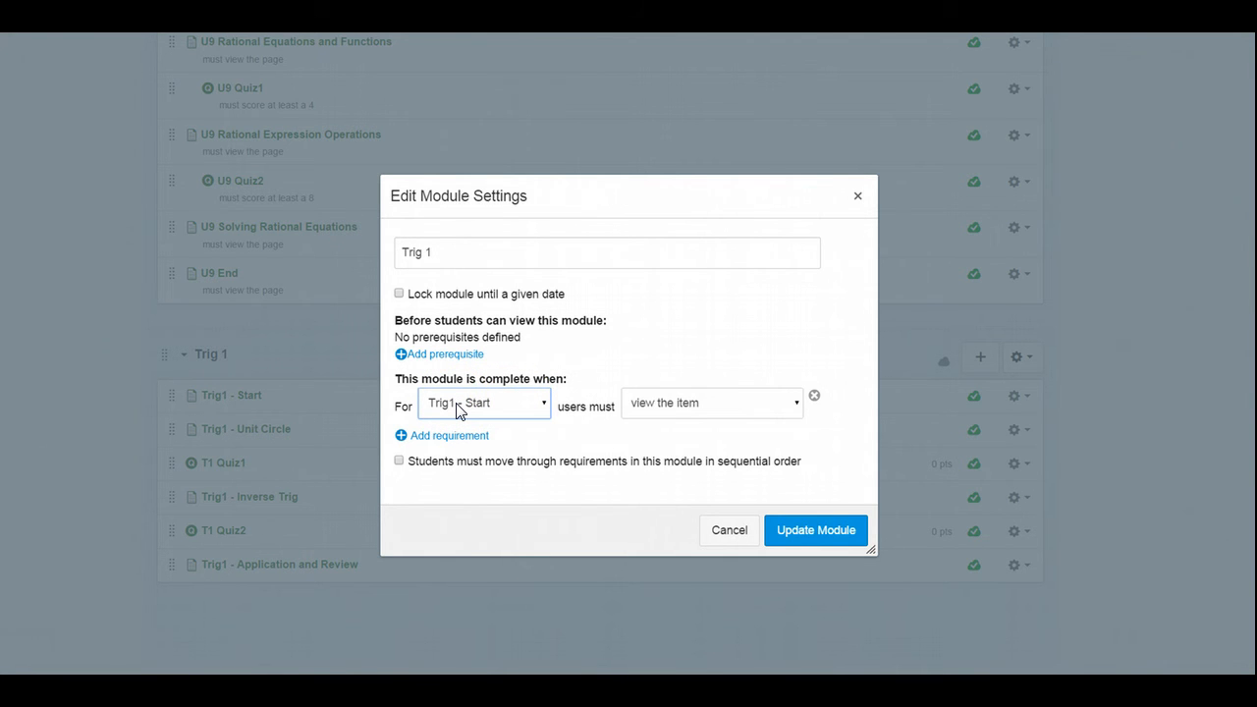
click(685, 406)
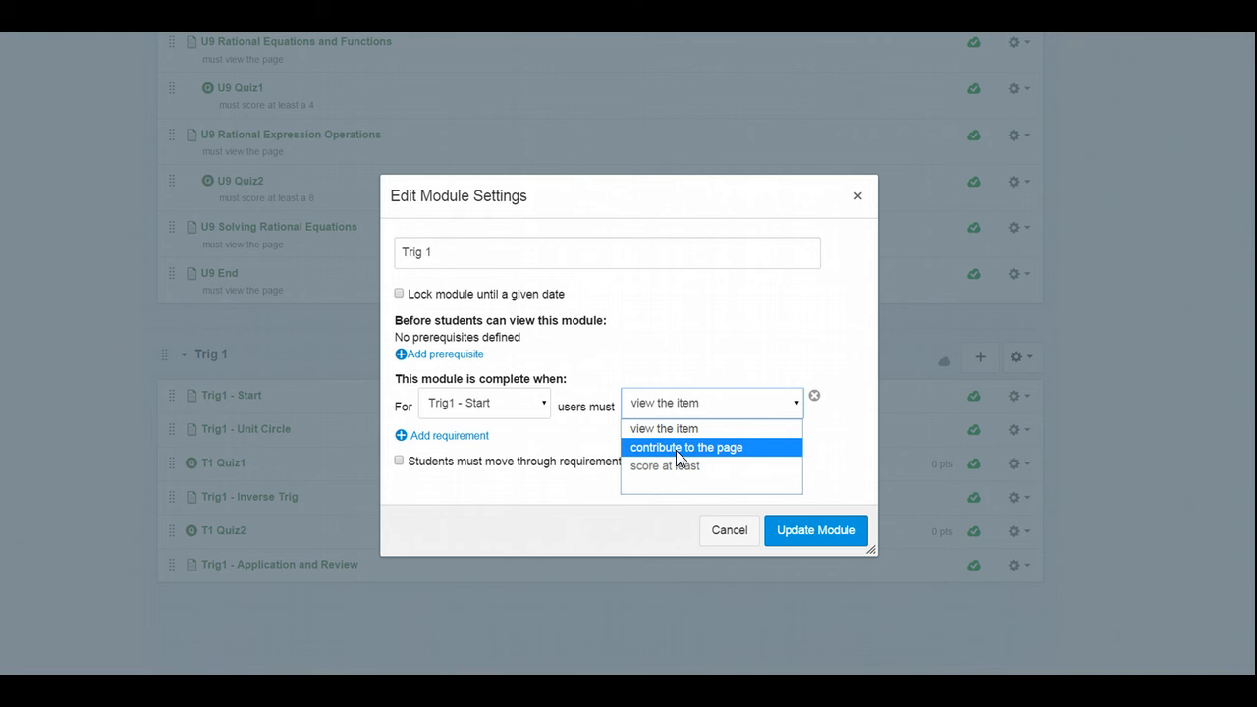
click(682, 432)
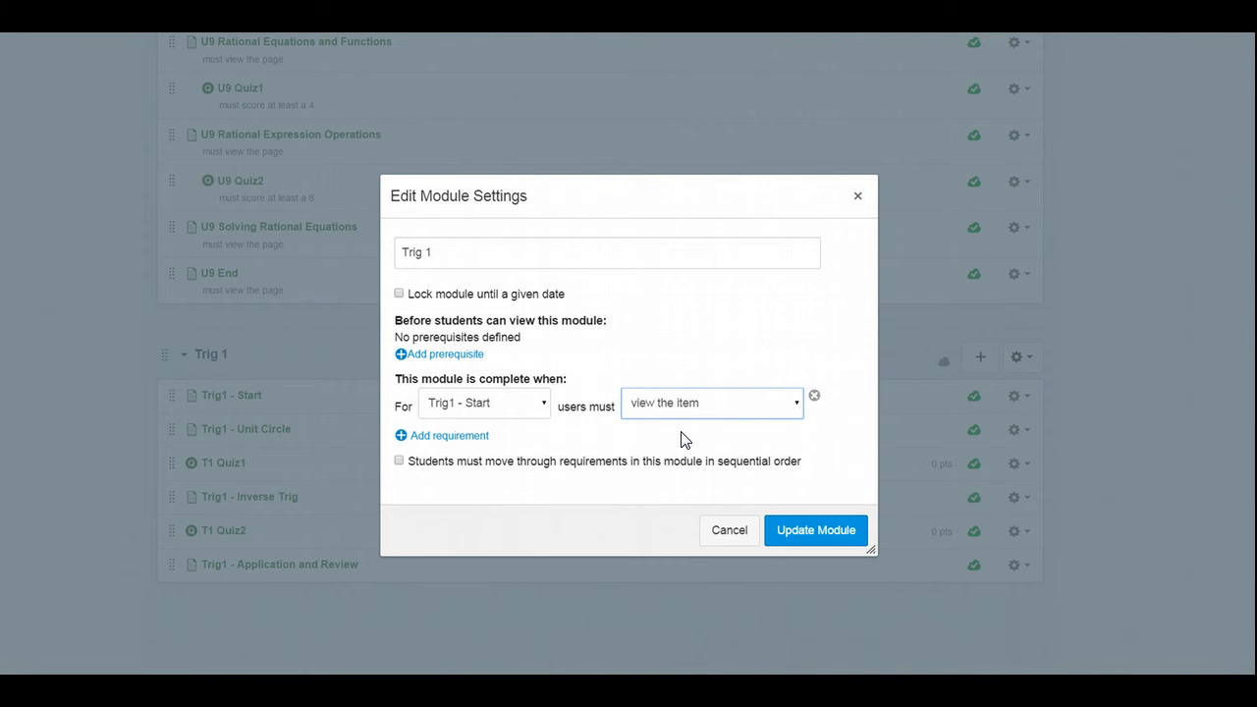
Add a completion requirement that users must view the Trig1 - Unit Circle page.
click(442, 437)
click(442, 443)
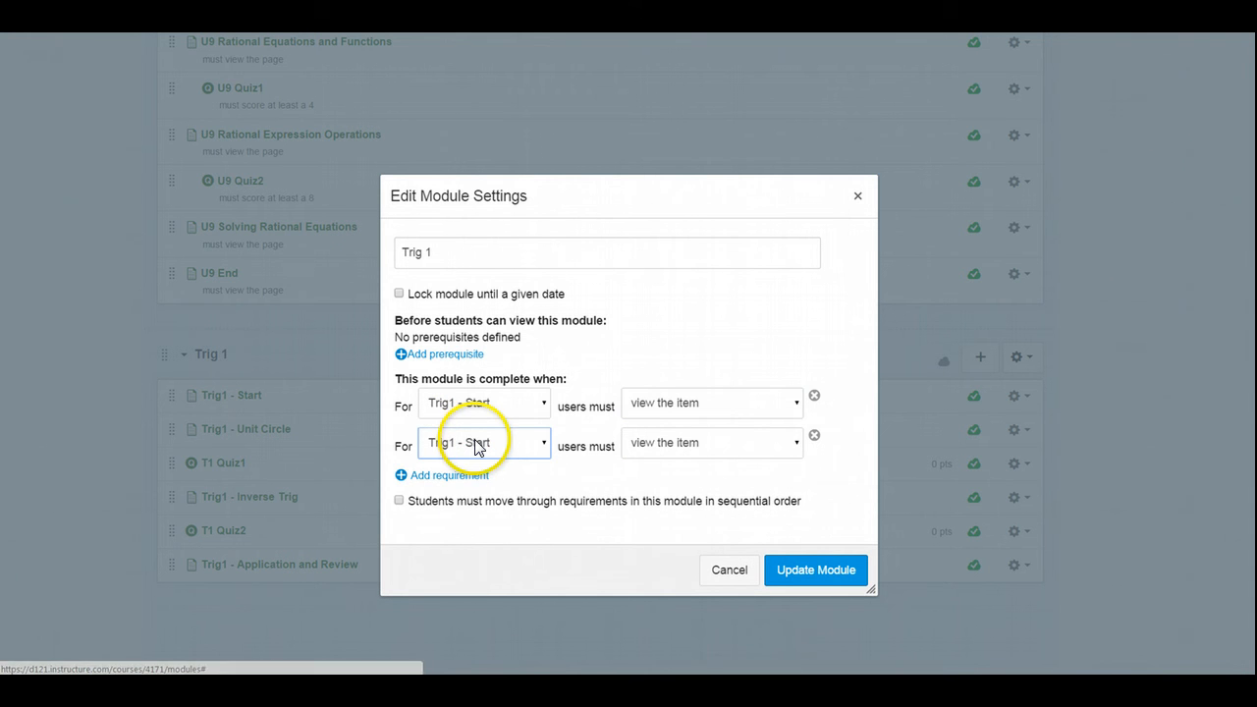
click(476, 445)
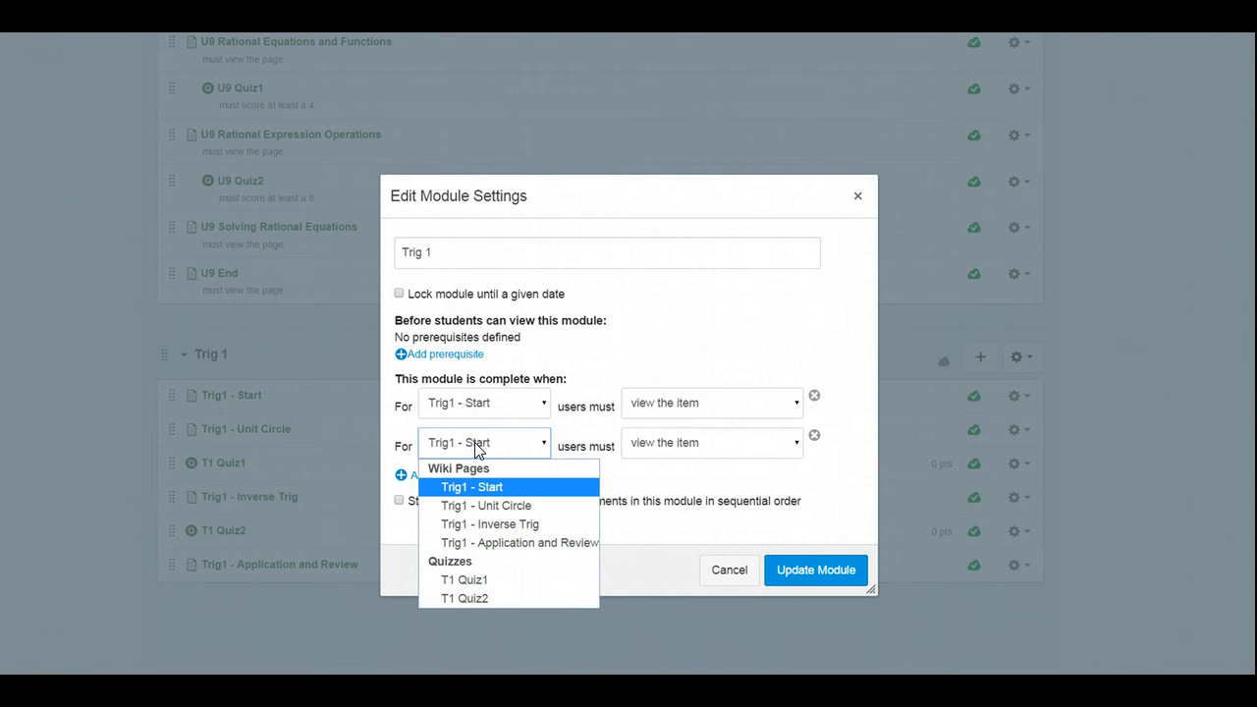
click(494, 507)
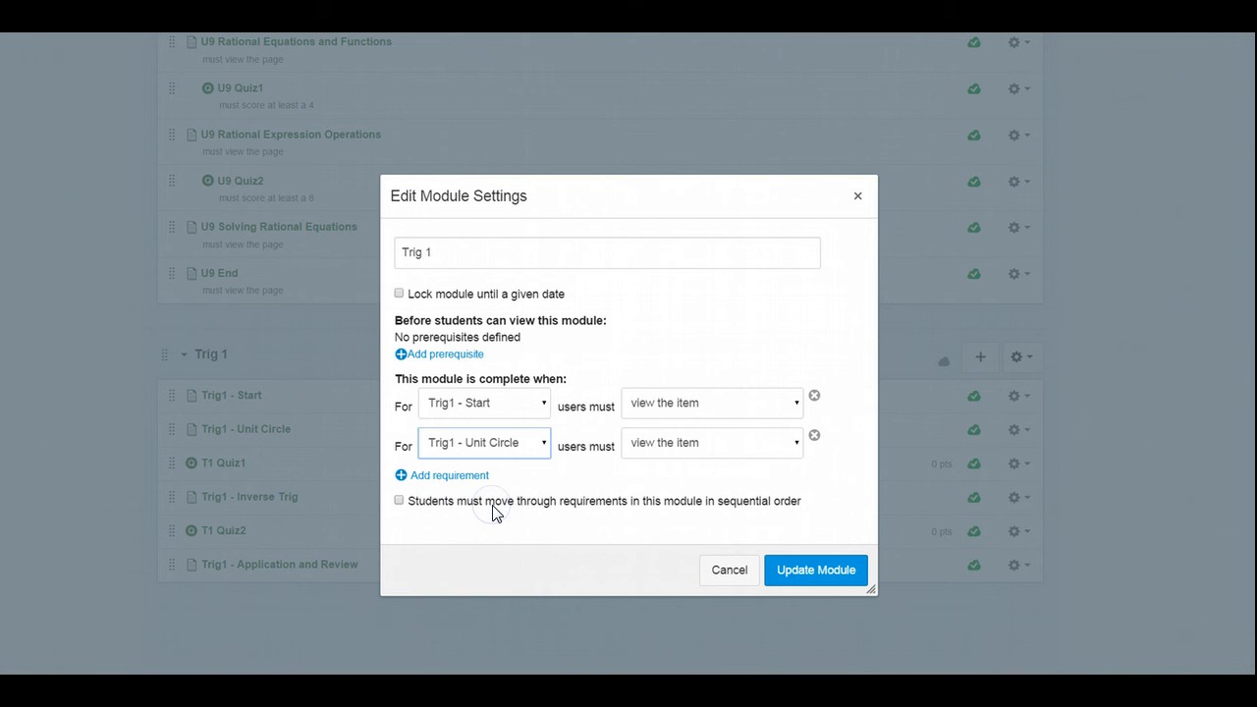
click(655, 491)
Add a completion requirement that users must score at least 4 on T1 Quiz1.
click(466, 478)
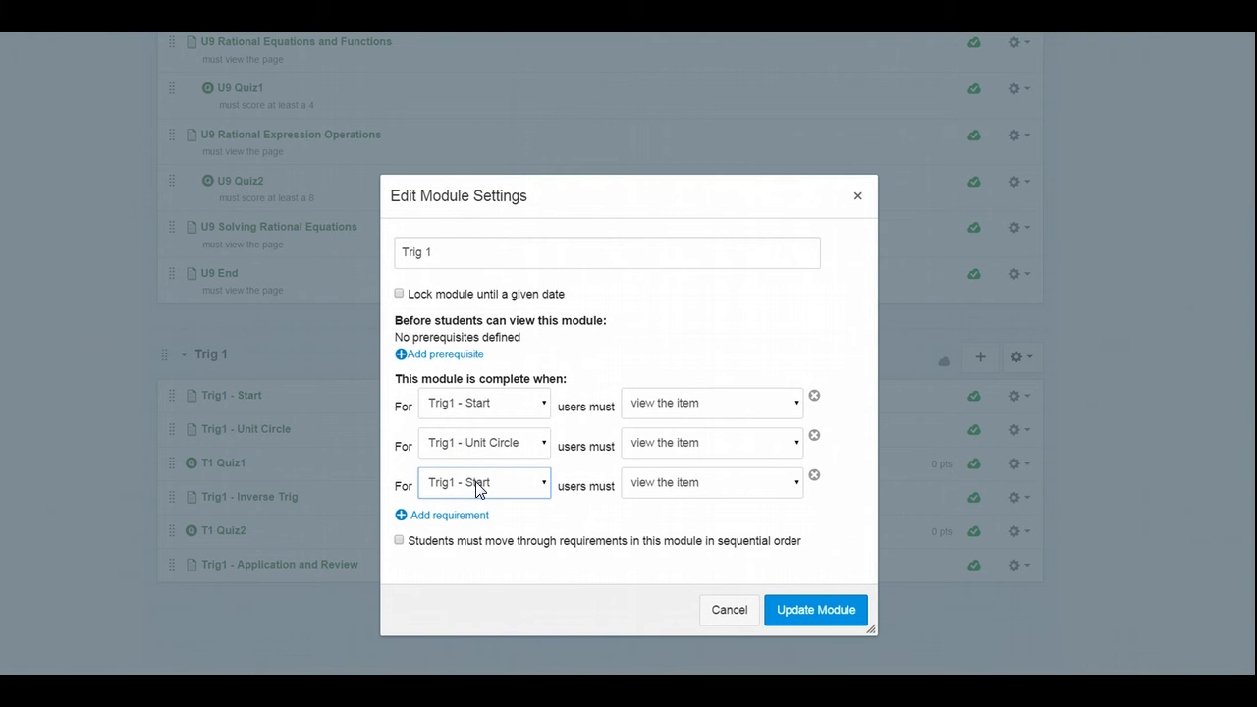
click(479, 487)
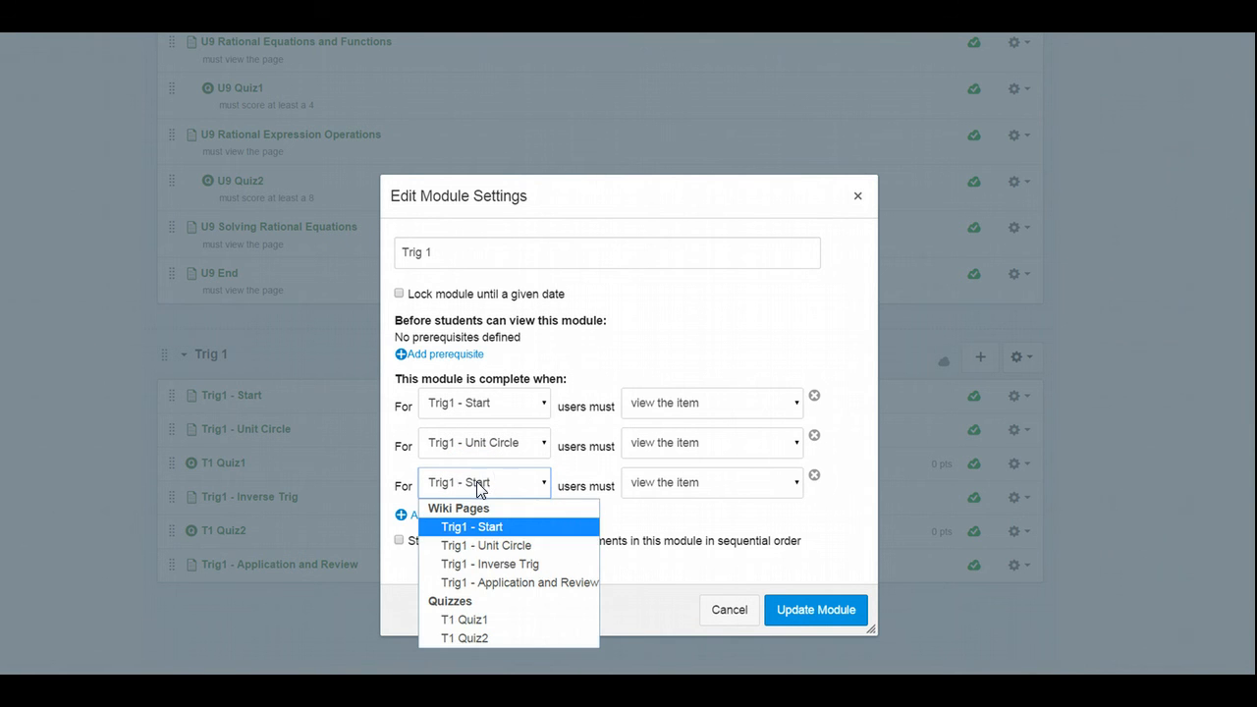
click(472, 622)
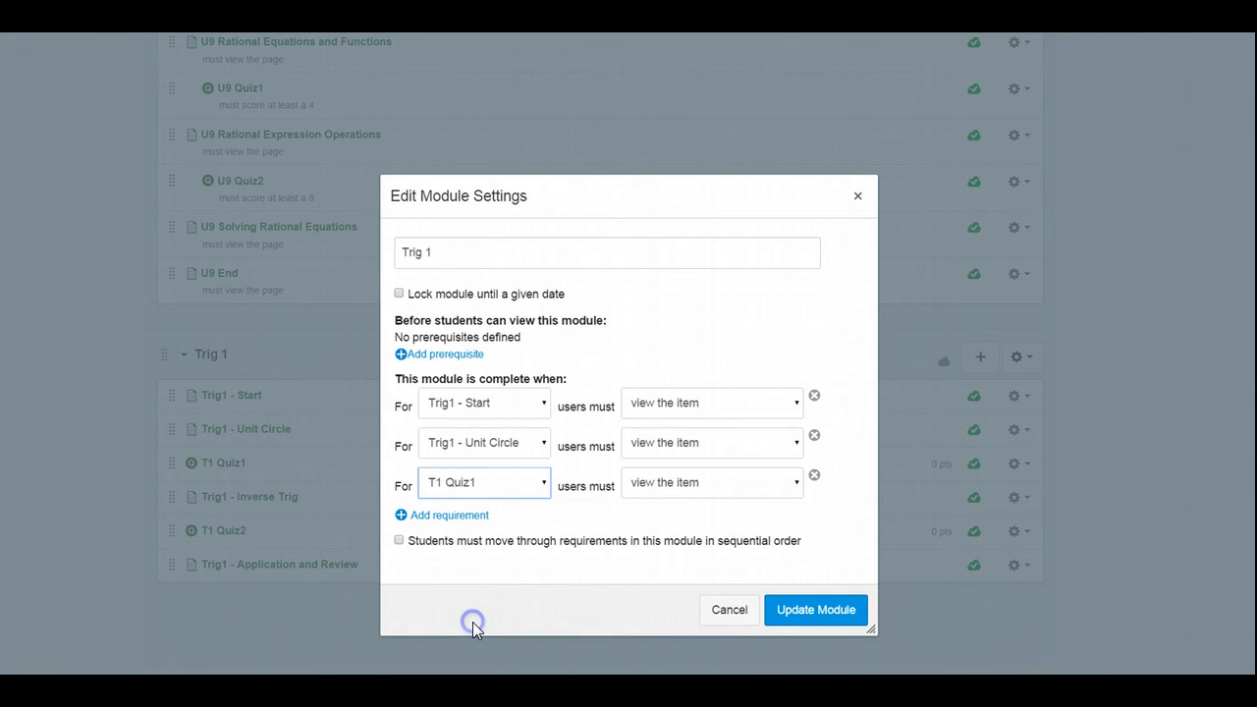
click(669, 485)
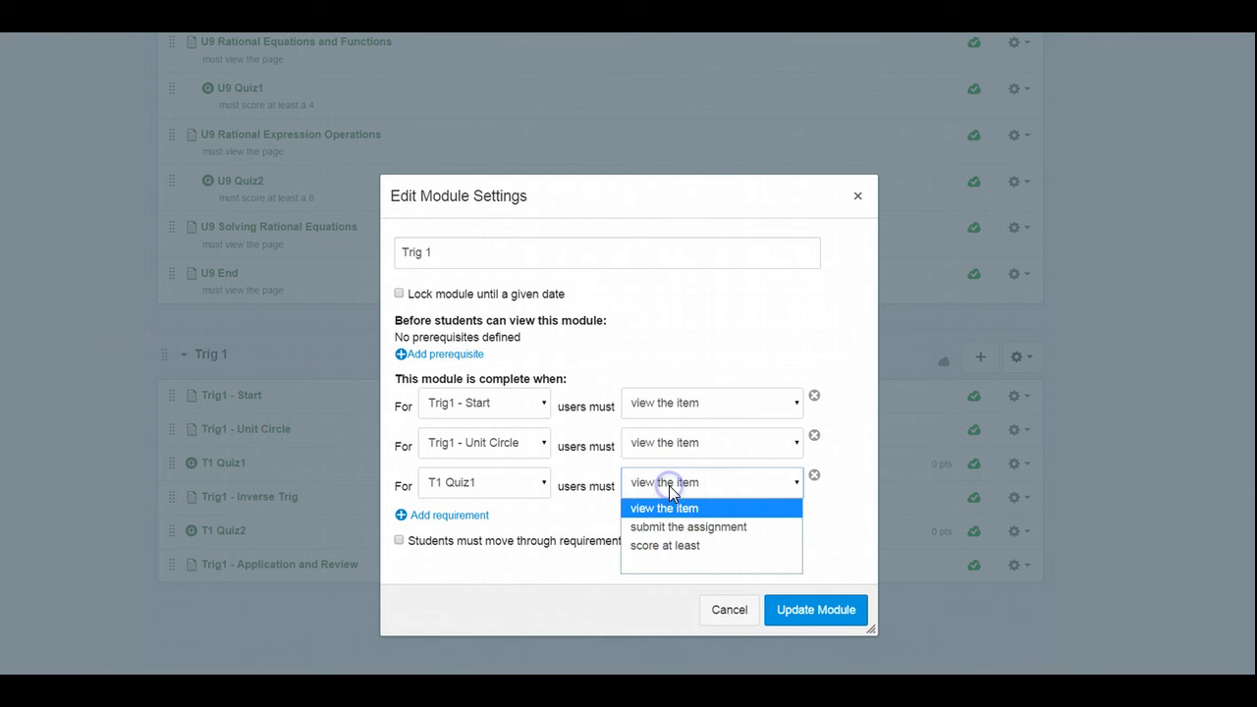
click(673, 548)
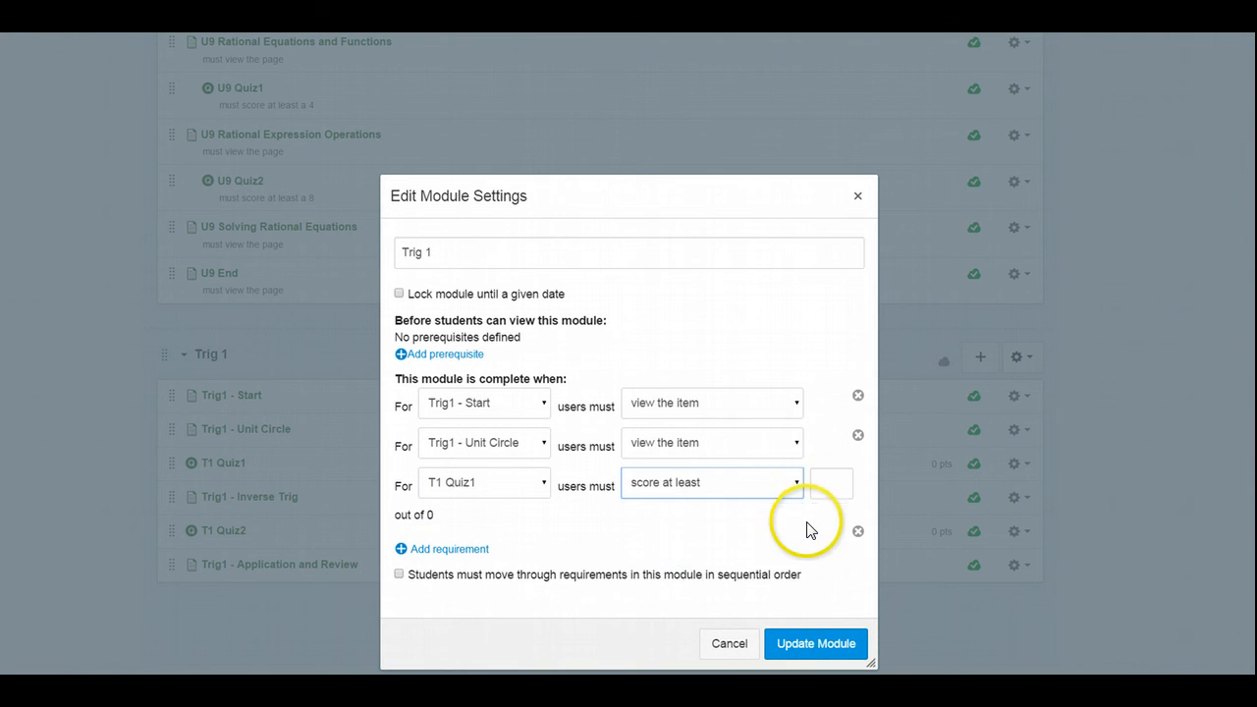
click(827, 486)
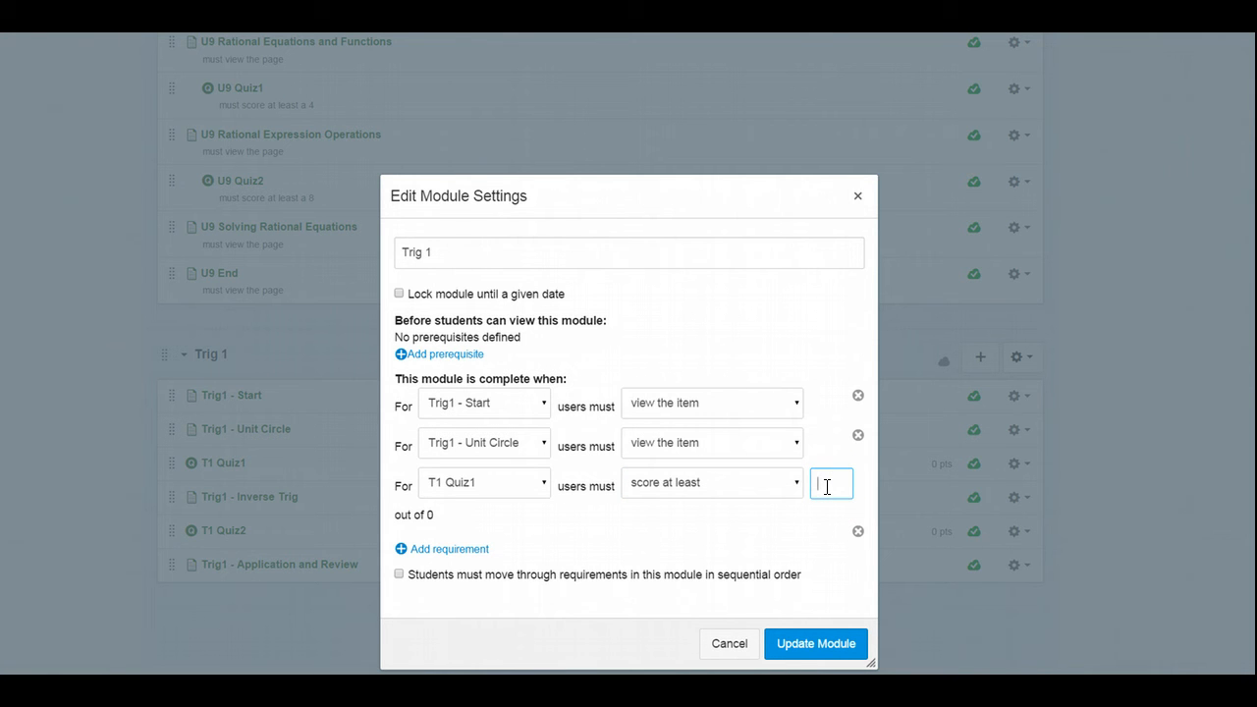
text(4)
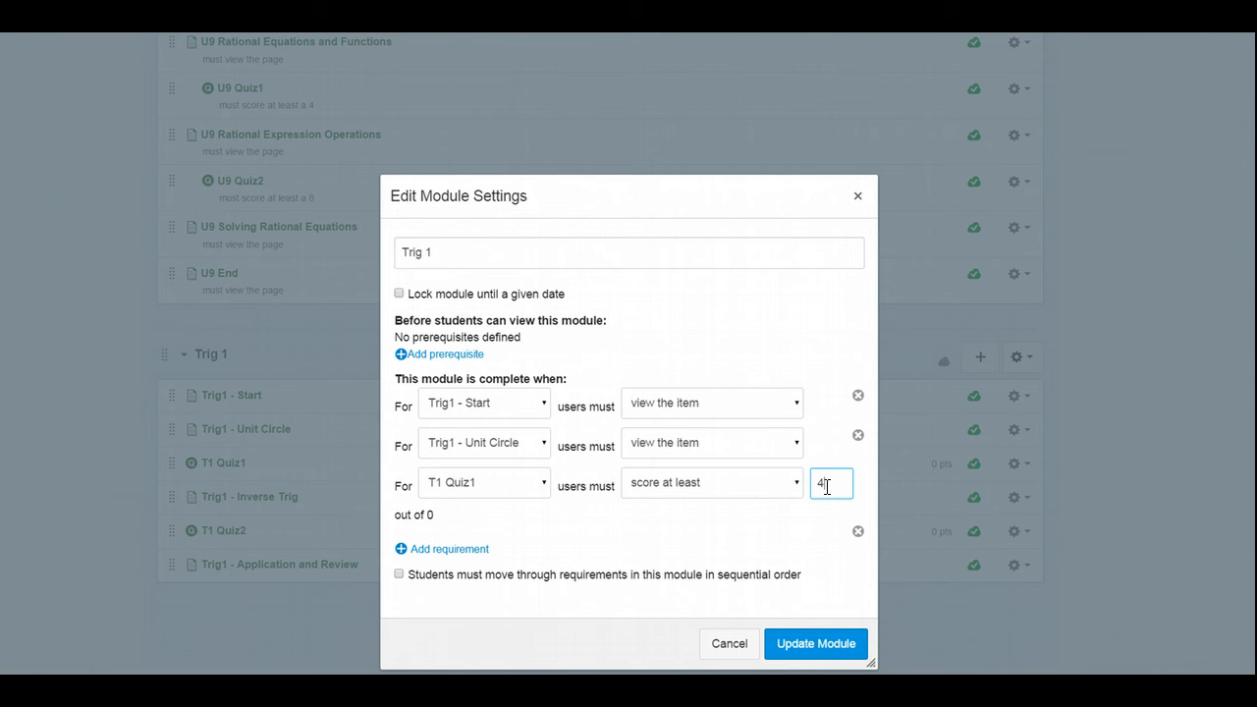
Add a completion requirement that users must view the Trig1 - Inverse Trig page.
click(471, 560)
click(474, 558)
click(475, 558)
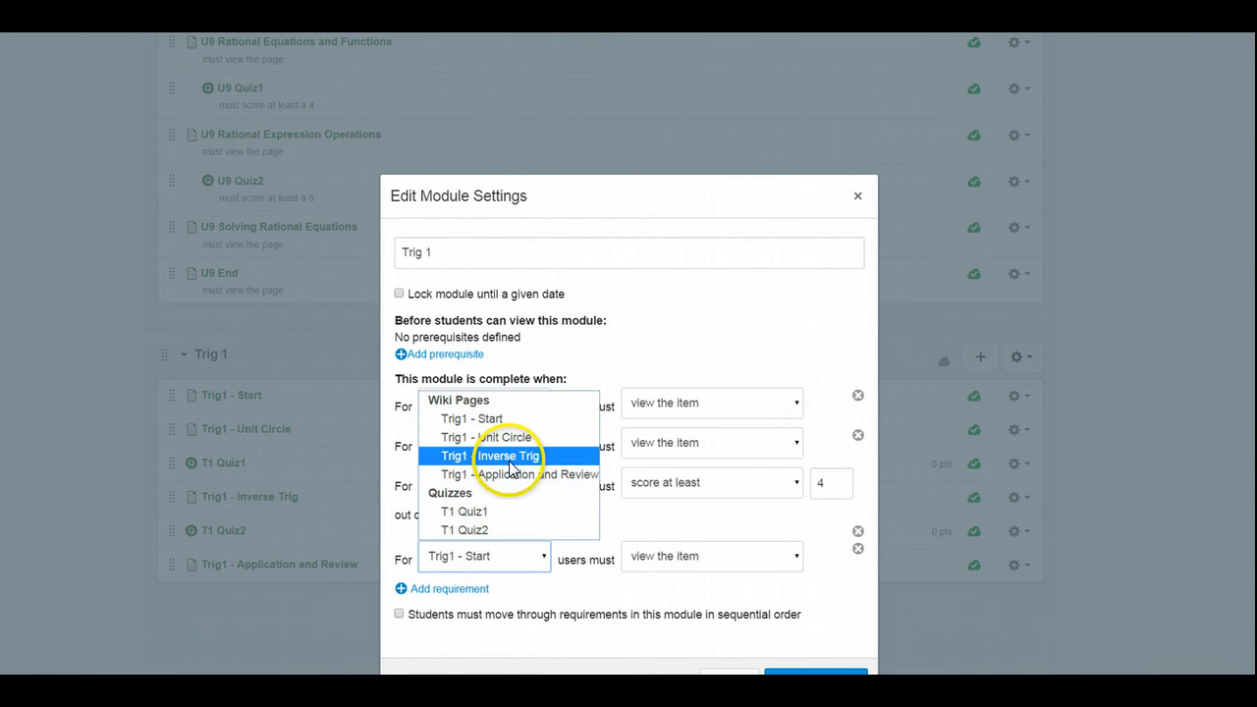
click(512, 457)
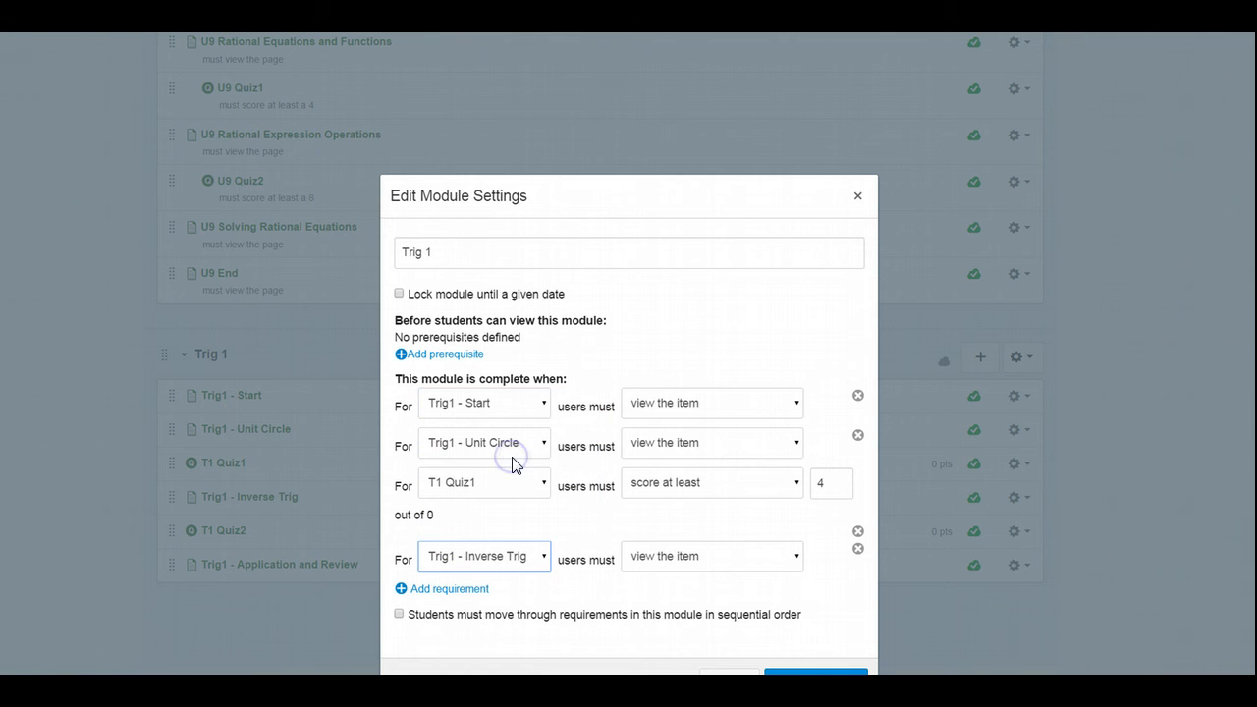
Add a completion requirement that users must score at least 4 on T1 Quiz2.
click(477, 589)
click(480, 596)
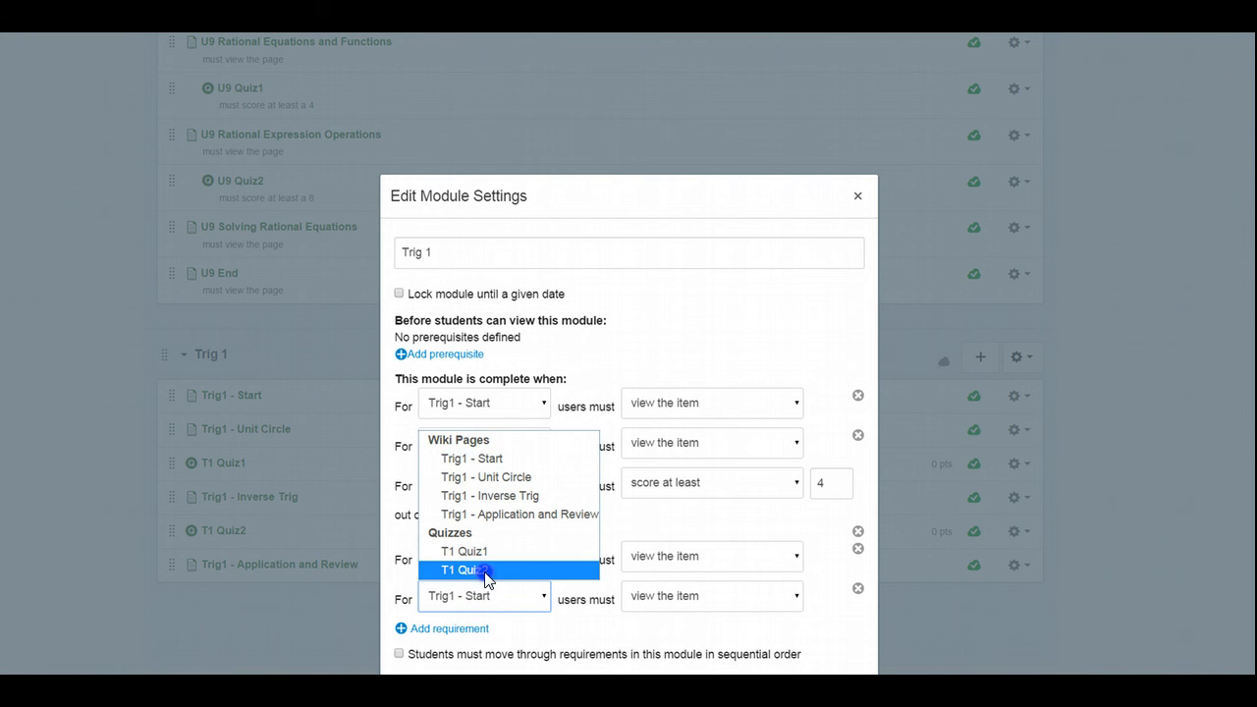
click(485, 571)
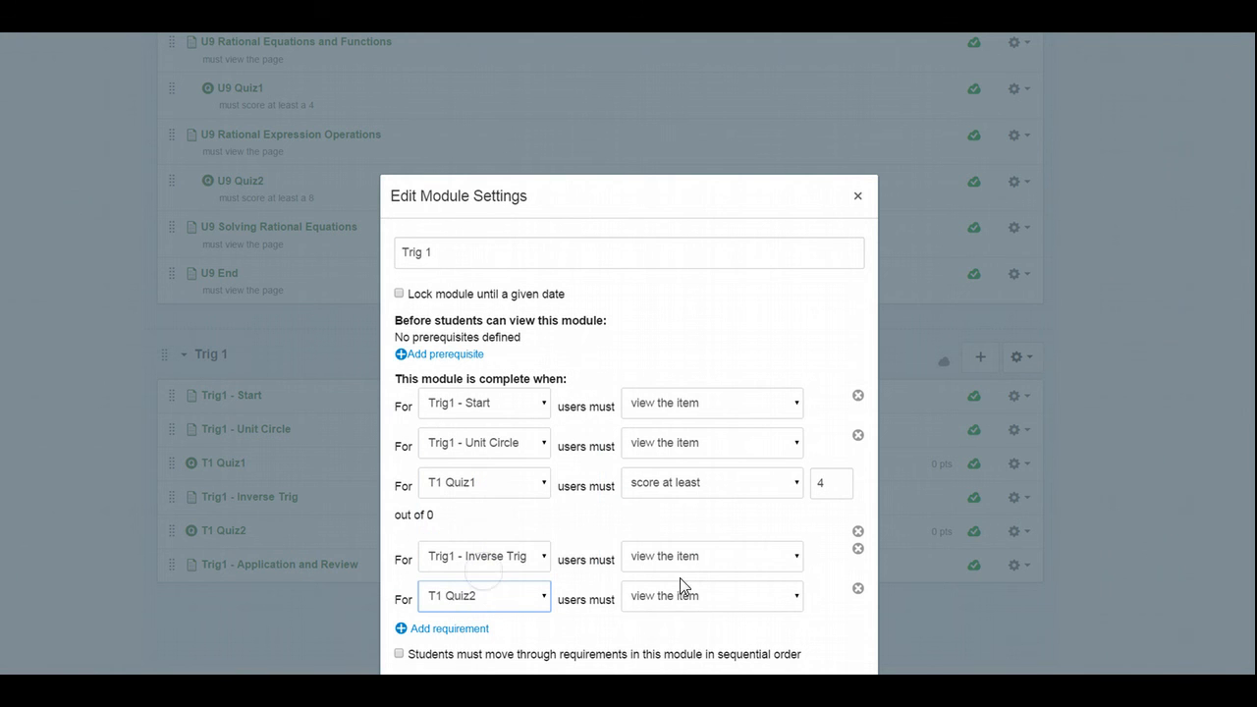
click(738, 599)
click(733, 553)
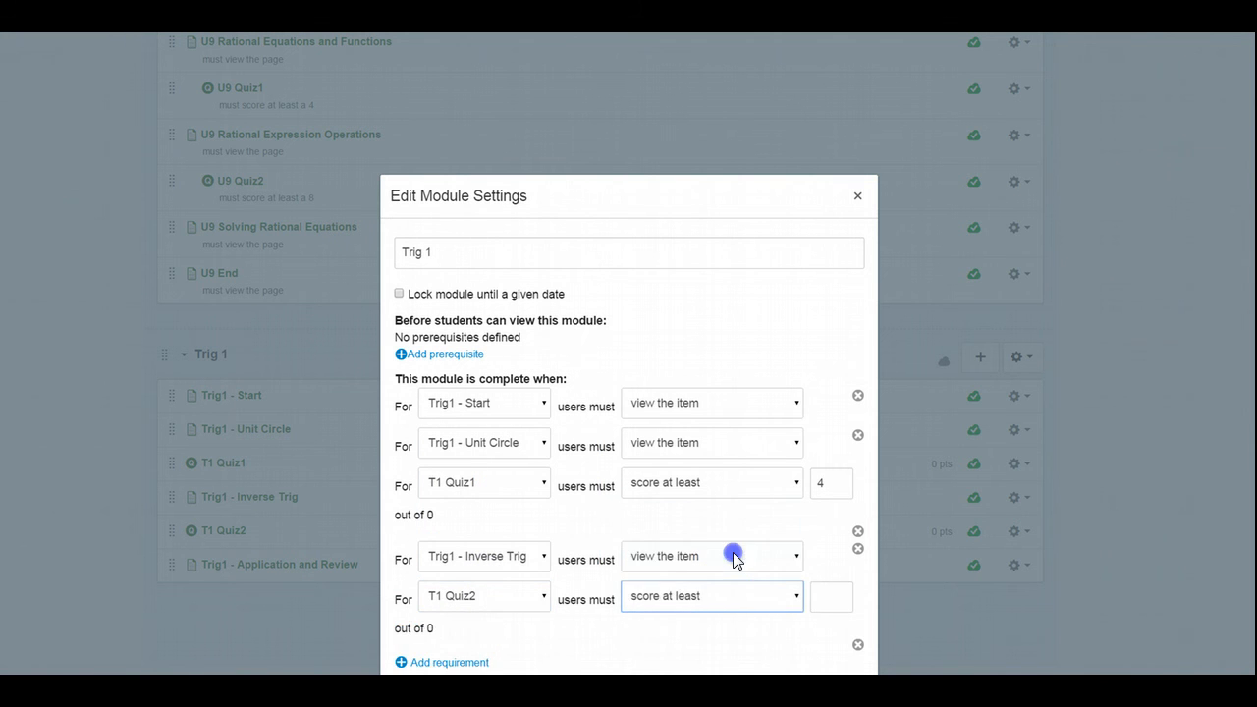
click(832, 599)
text(4)
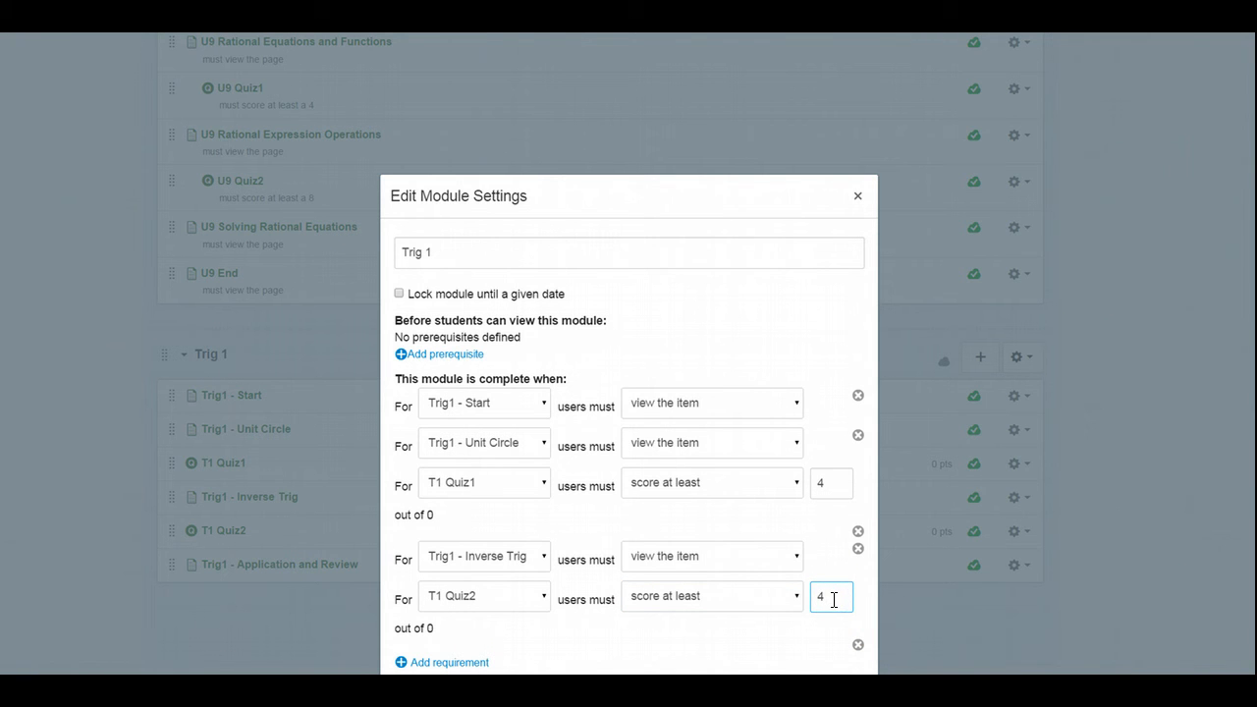
Add a requirement to view the Trig1 - Application and Review page, and save the Trig 1 module settings.
scroll(1236, 541, down, 2)
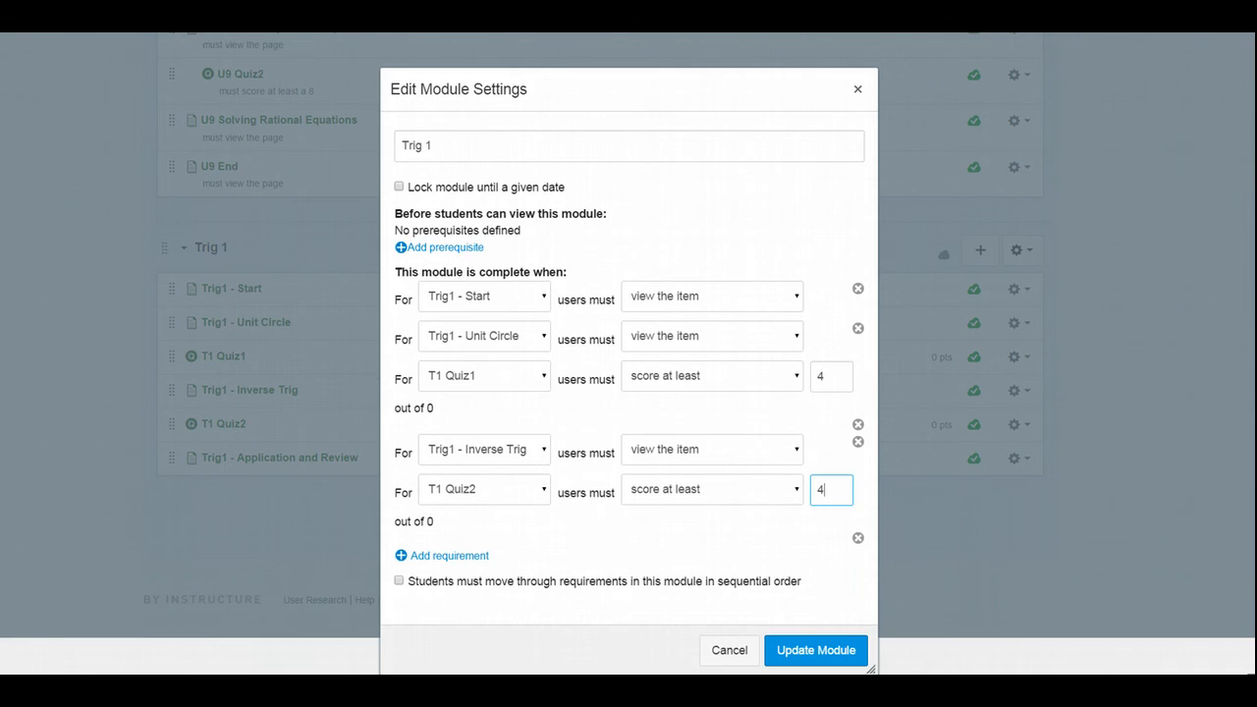
click(475, 557)
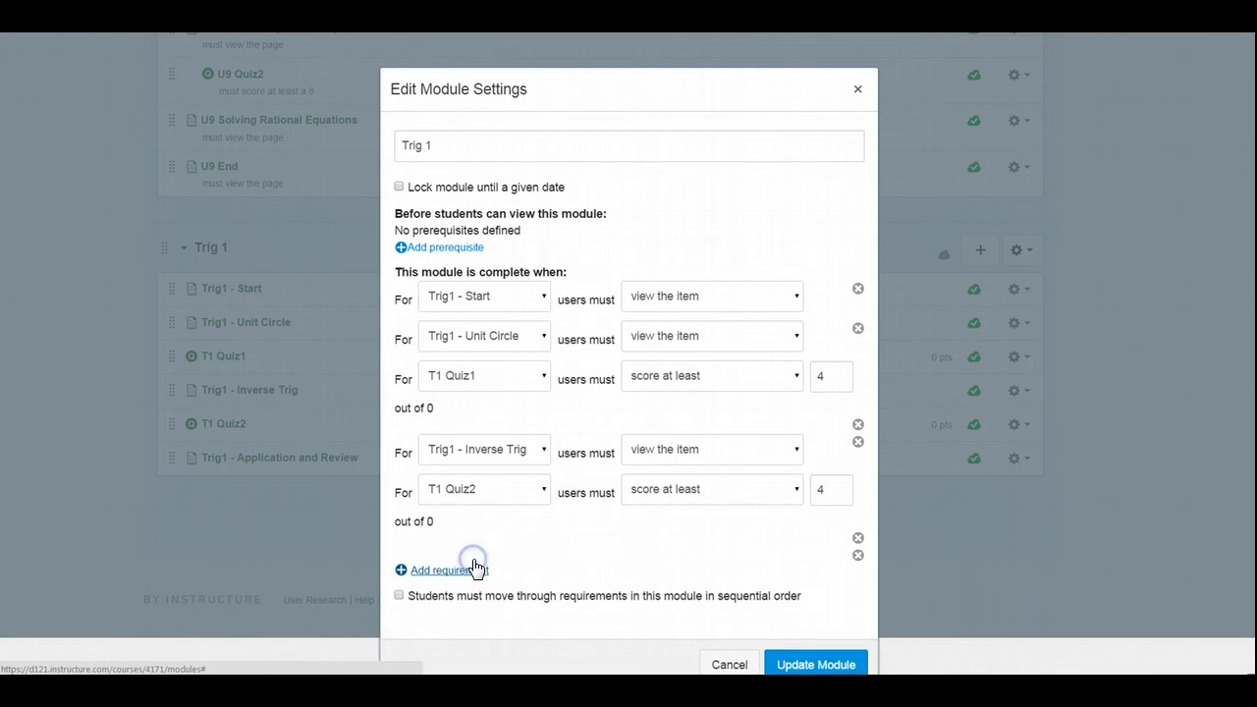
click(476, 567)
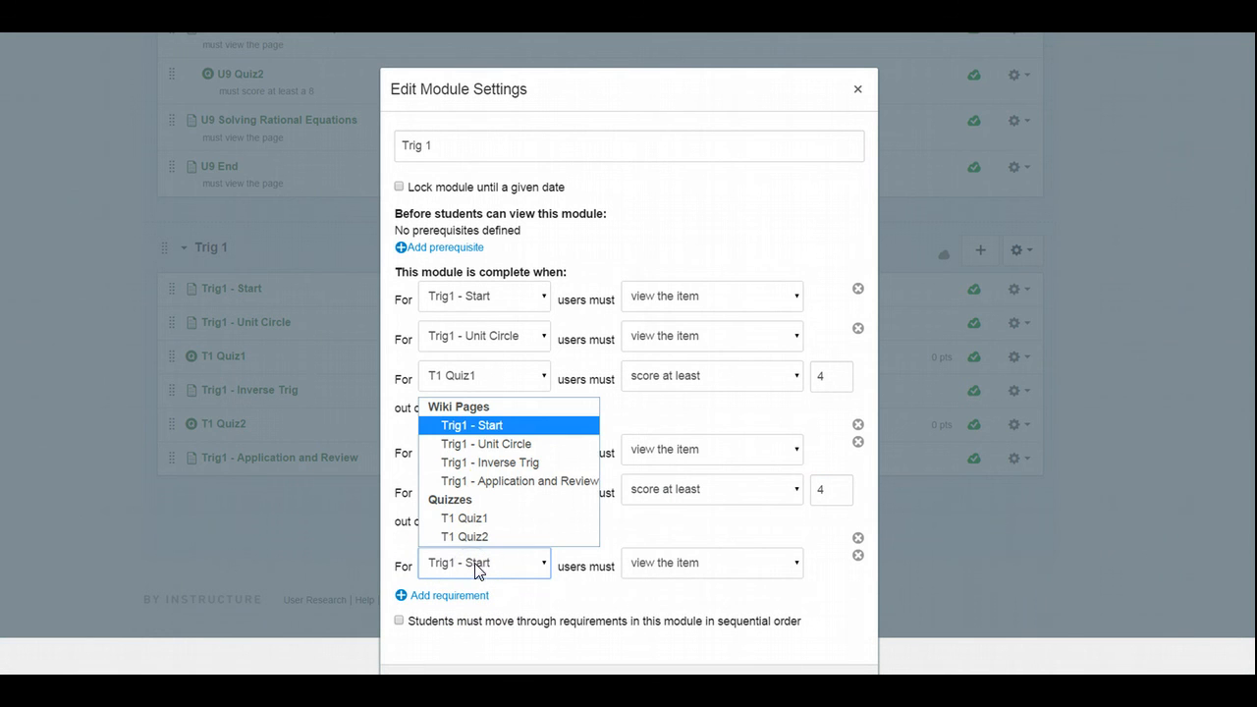
click(509, 482)
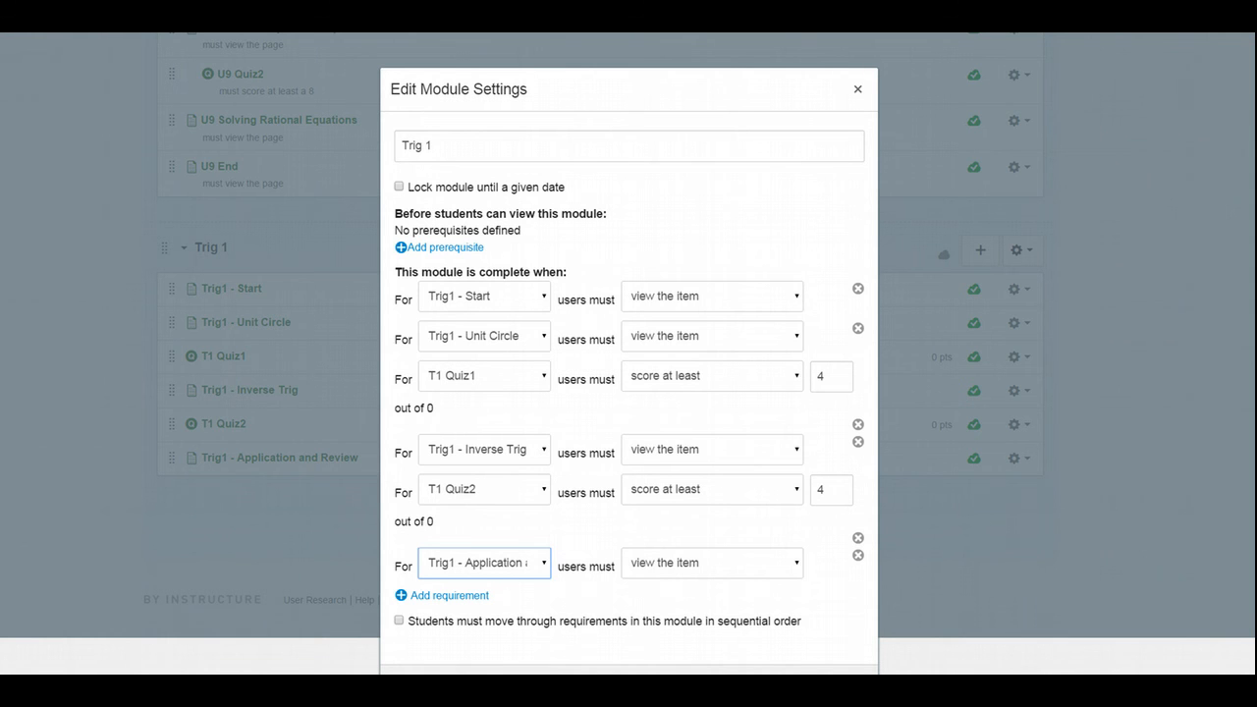
scroll(926, 659, down, 1)
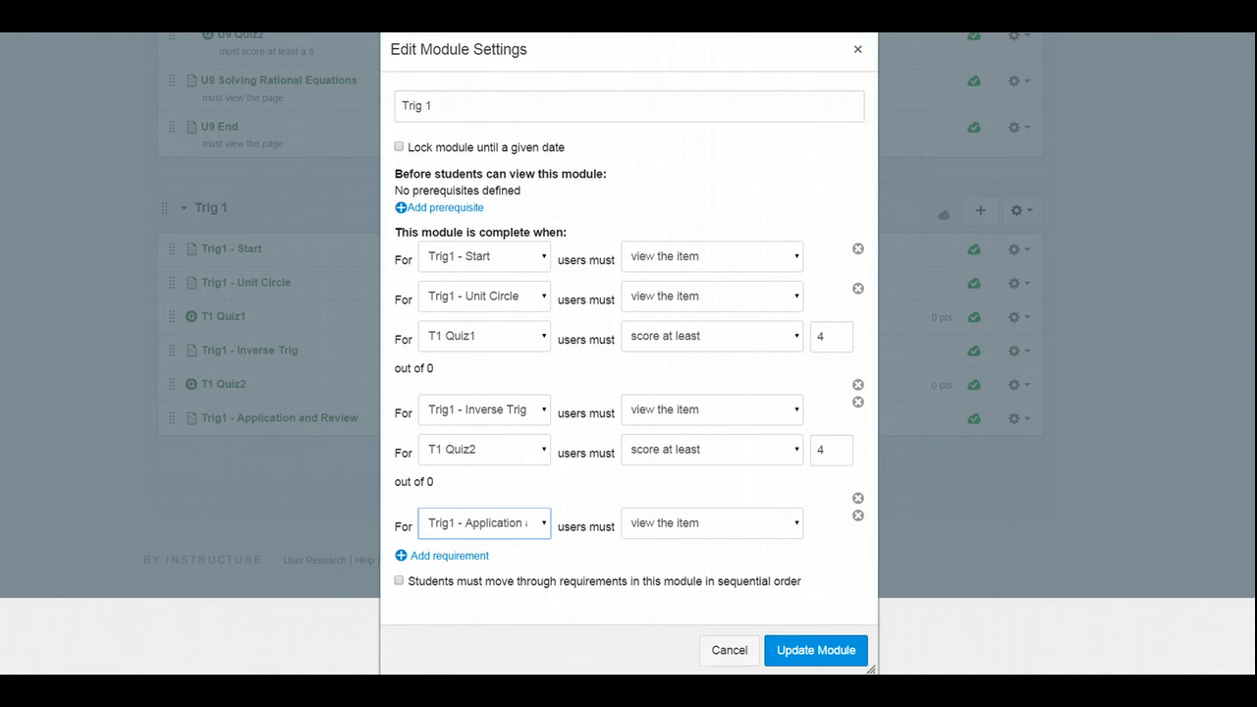
click(850, 653)
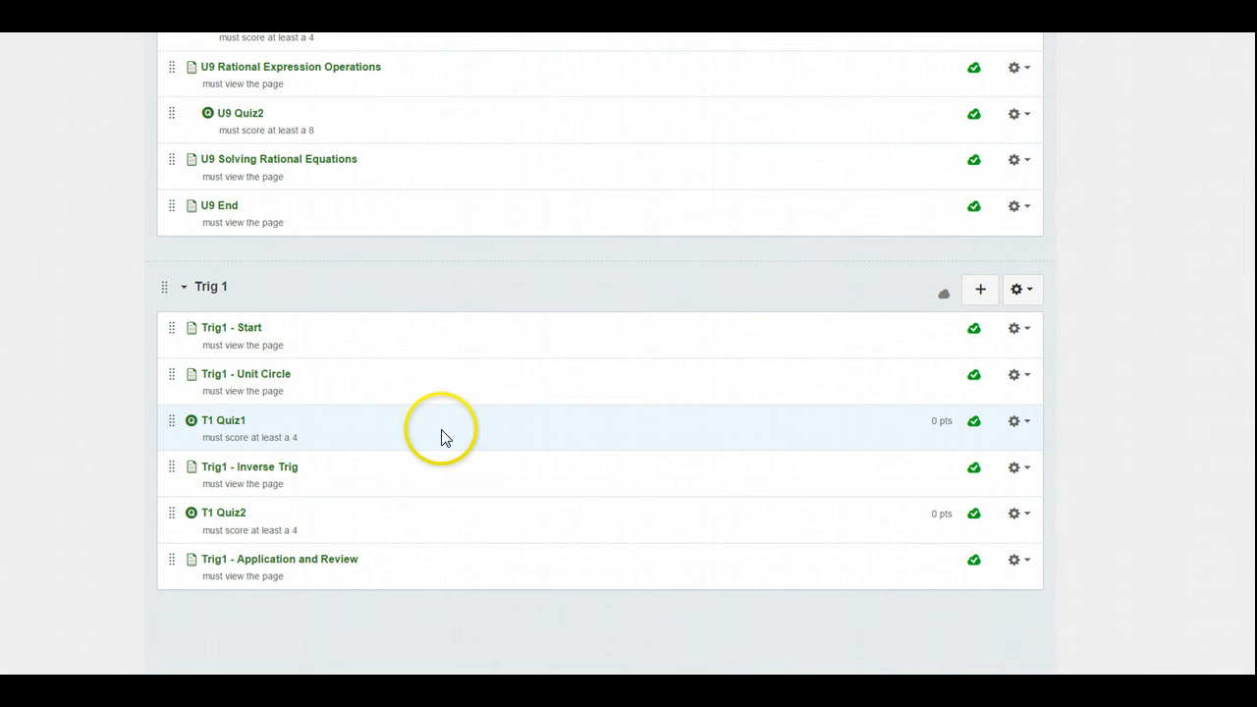
Publish the Trig 1 module.
click(945, 300)
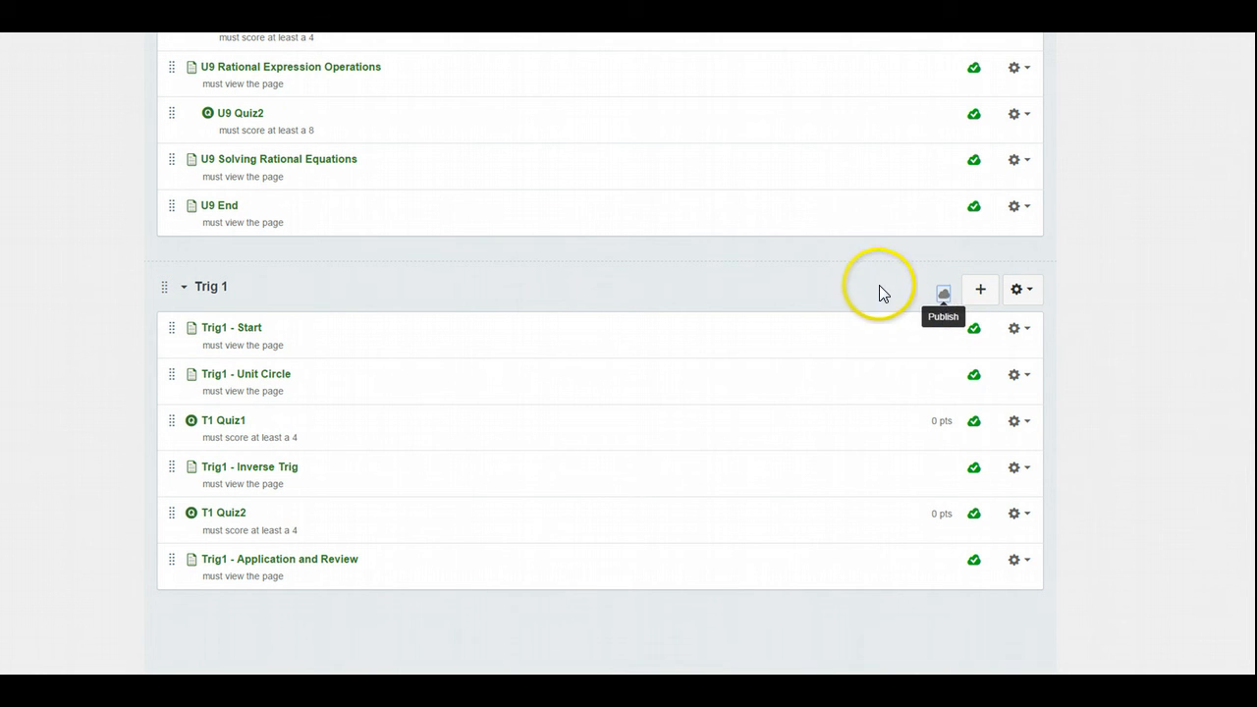
click(943, 294)
click(775, 282)
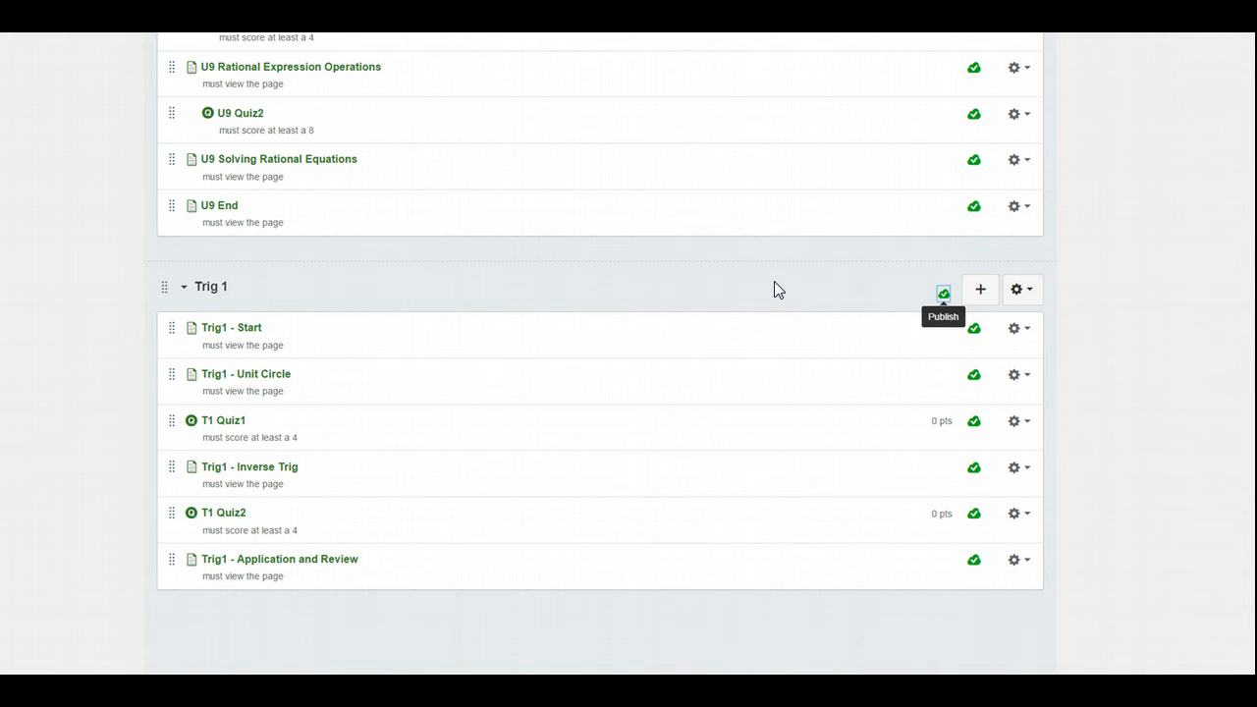
click(238, 568)
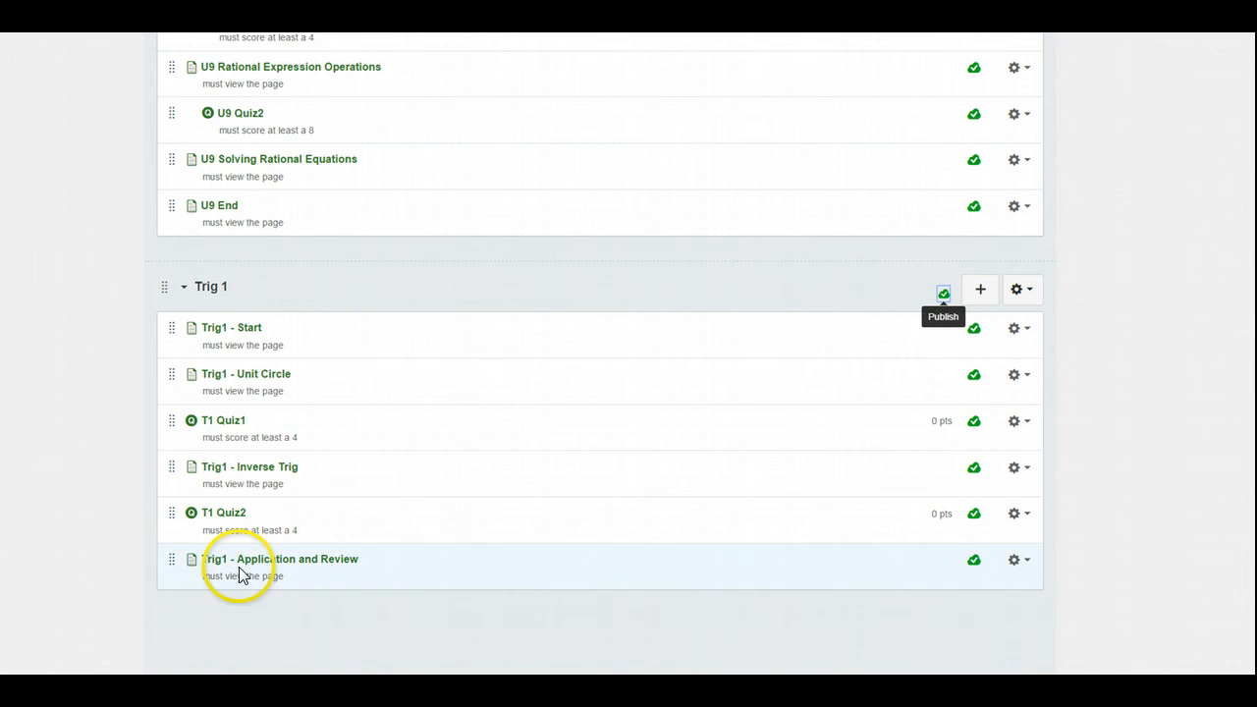